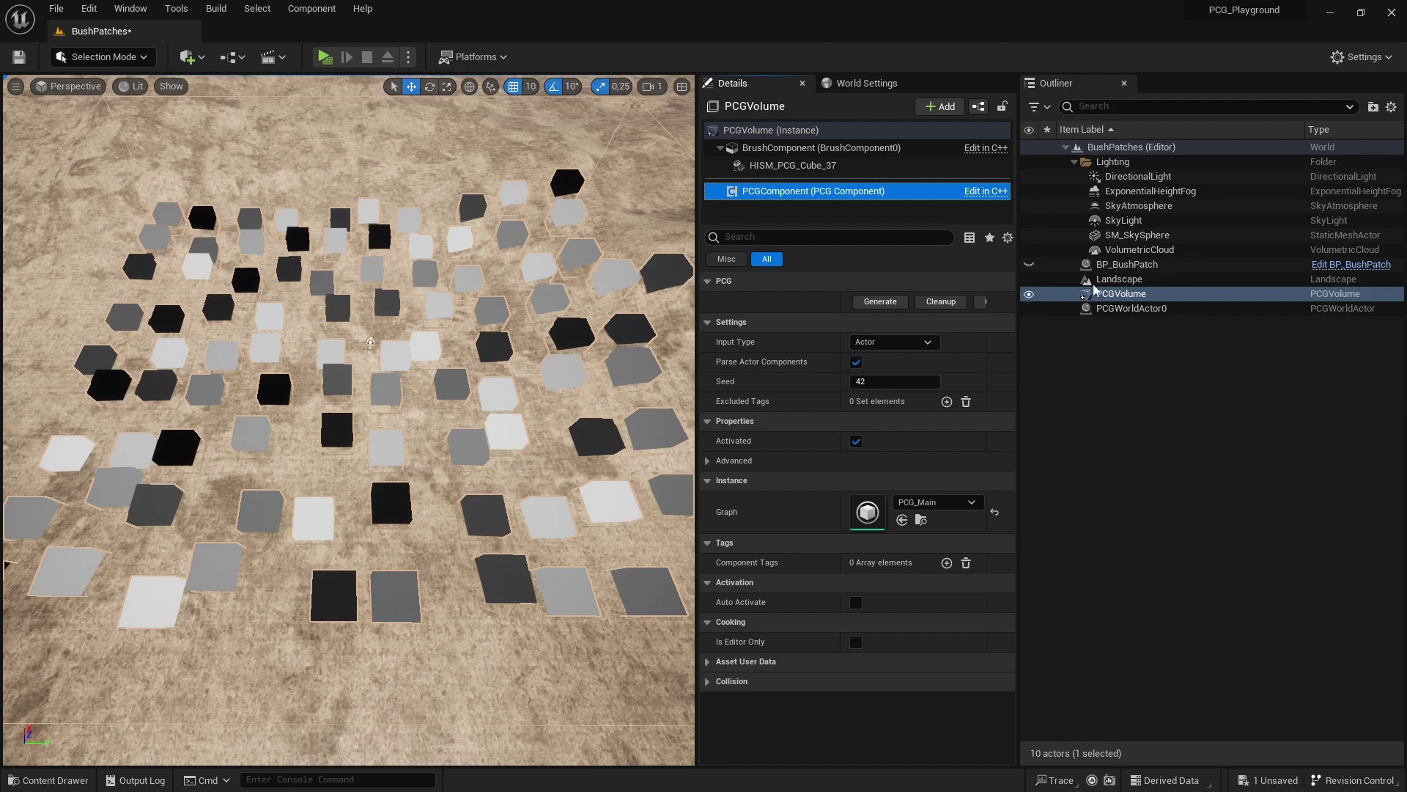
Step: Open the PCG volume's PCG_Main graph, check its Surface Sampler settings, and open the PCG_BushPatch subgraph
double_click(868, 512)
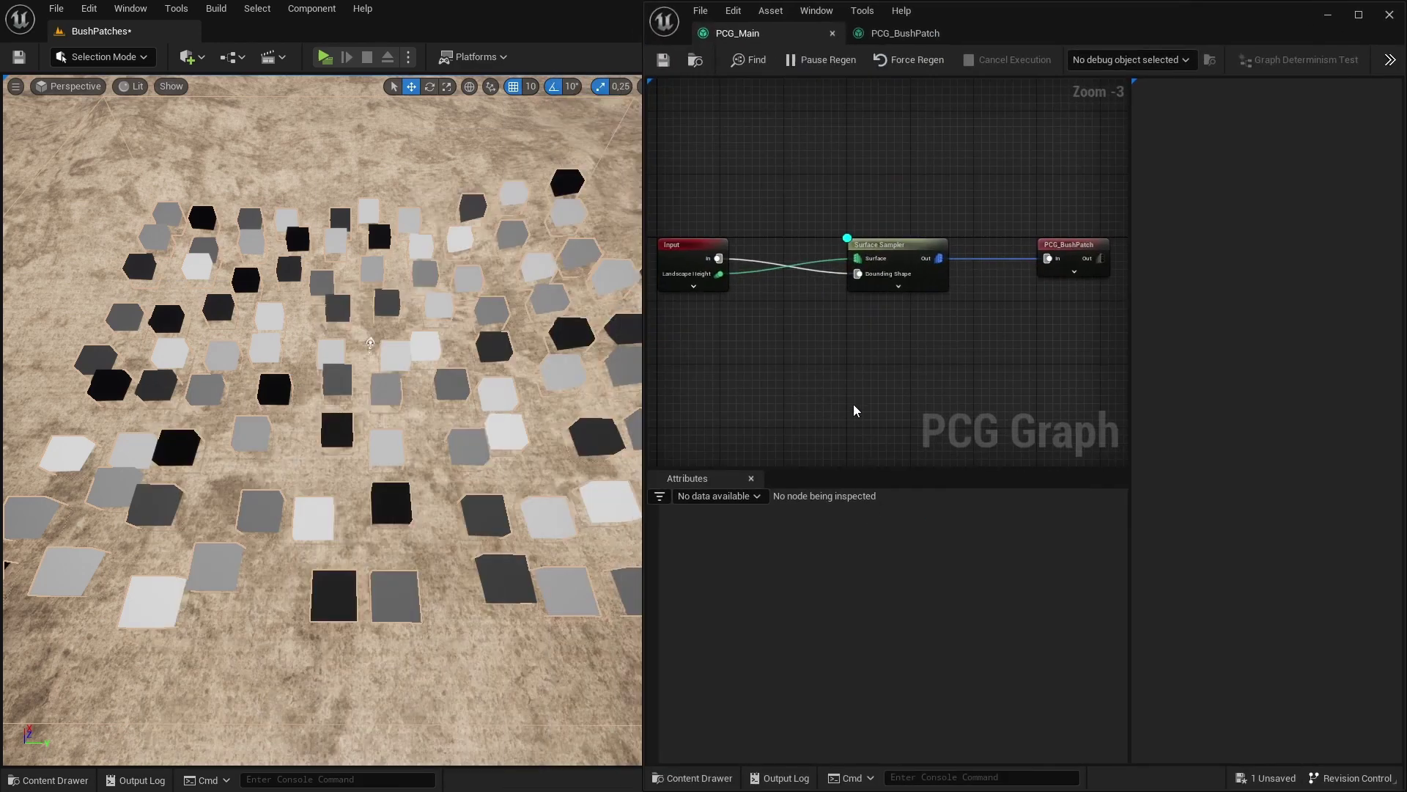
click(882, 255)
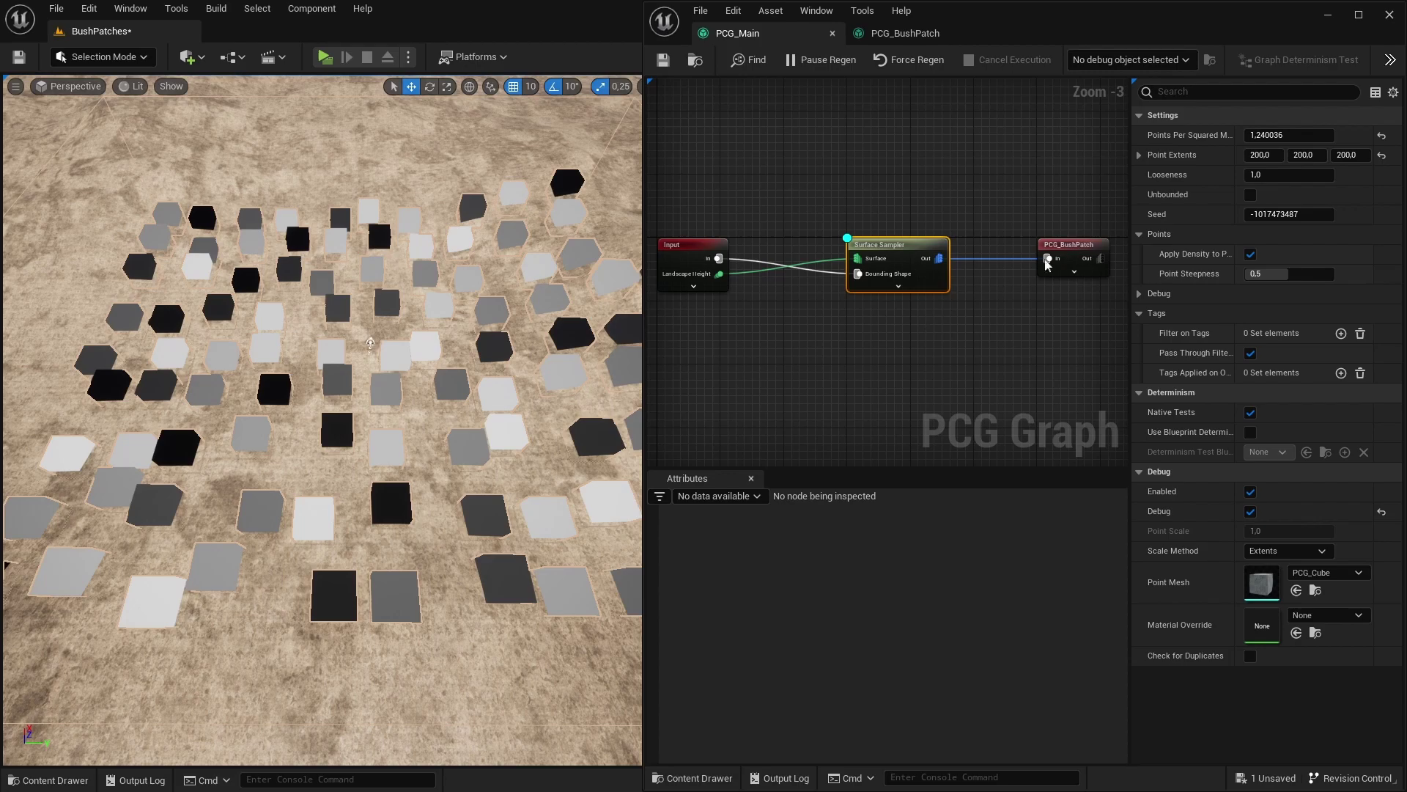
click(1070, 246)
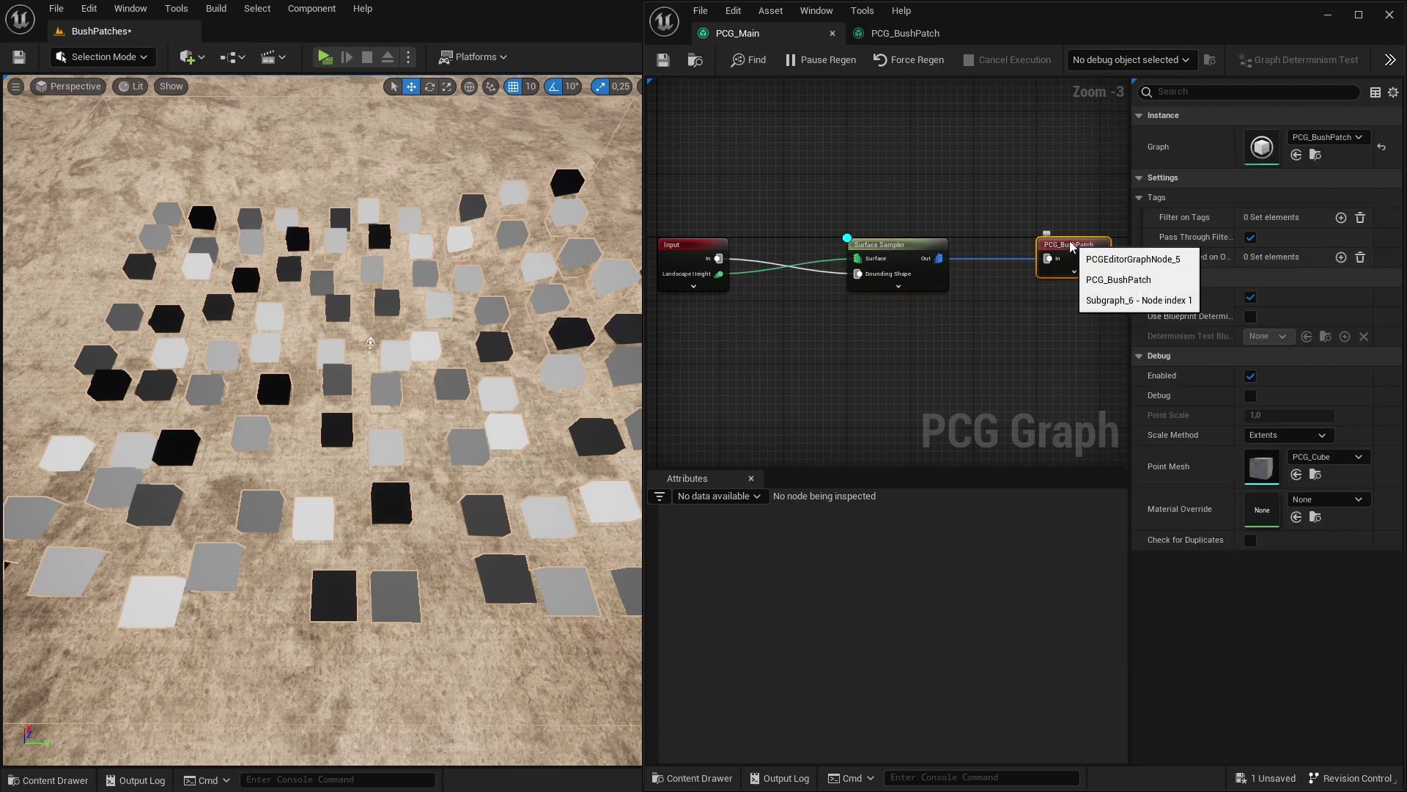
double_click(1070, 245)
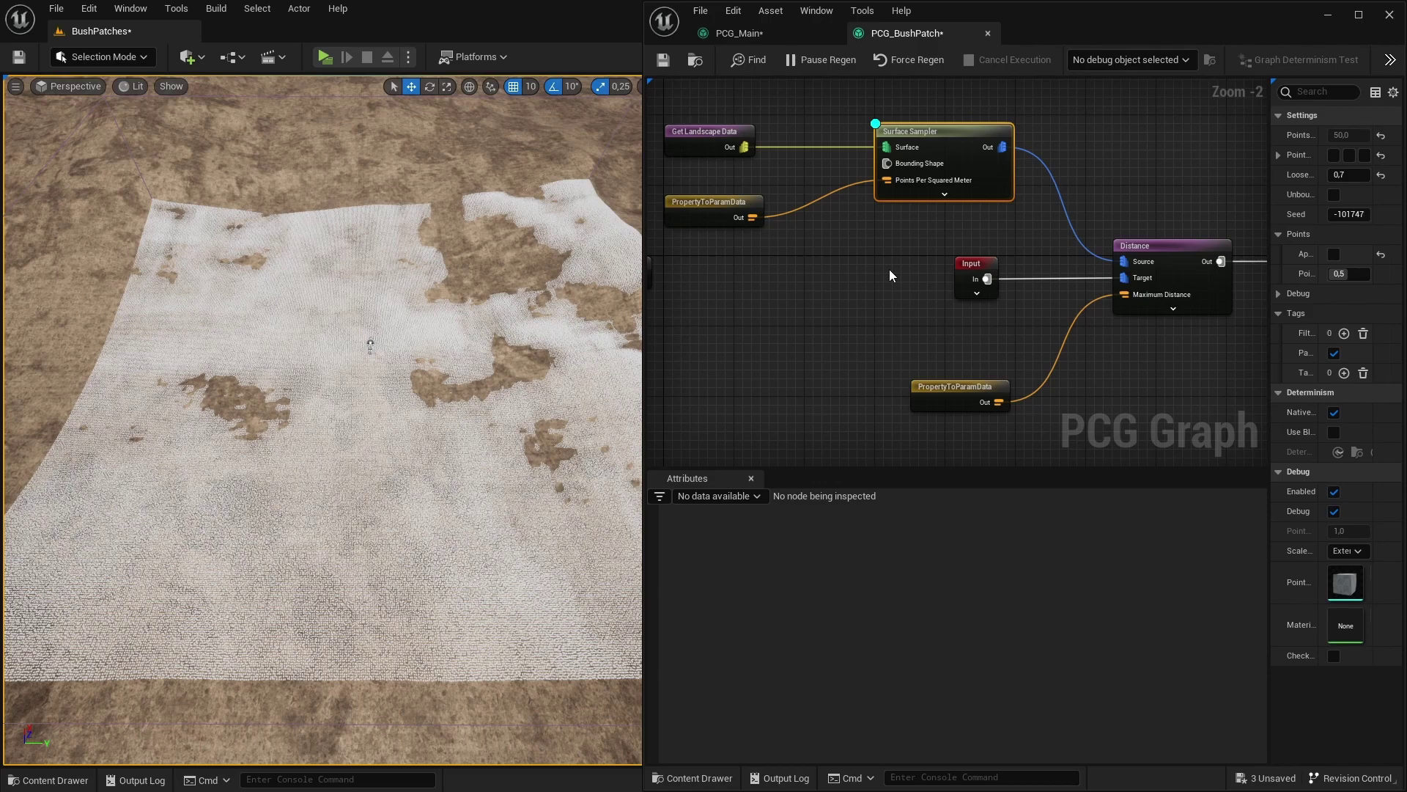
Step: Enable debug display on the Distance node and disable it on the Surface Sampler in the PCG_BushPatch graph
click(1155, 266)
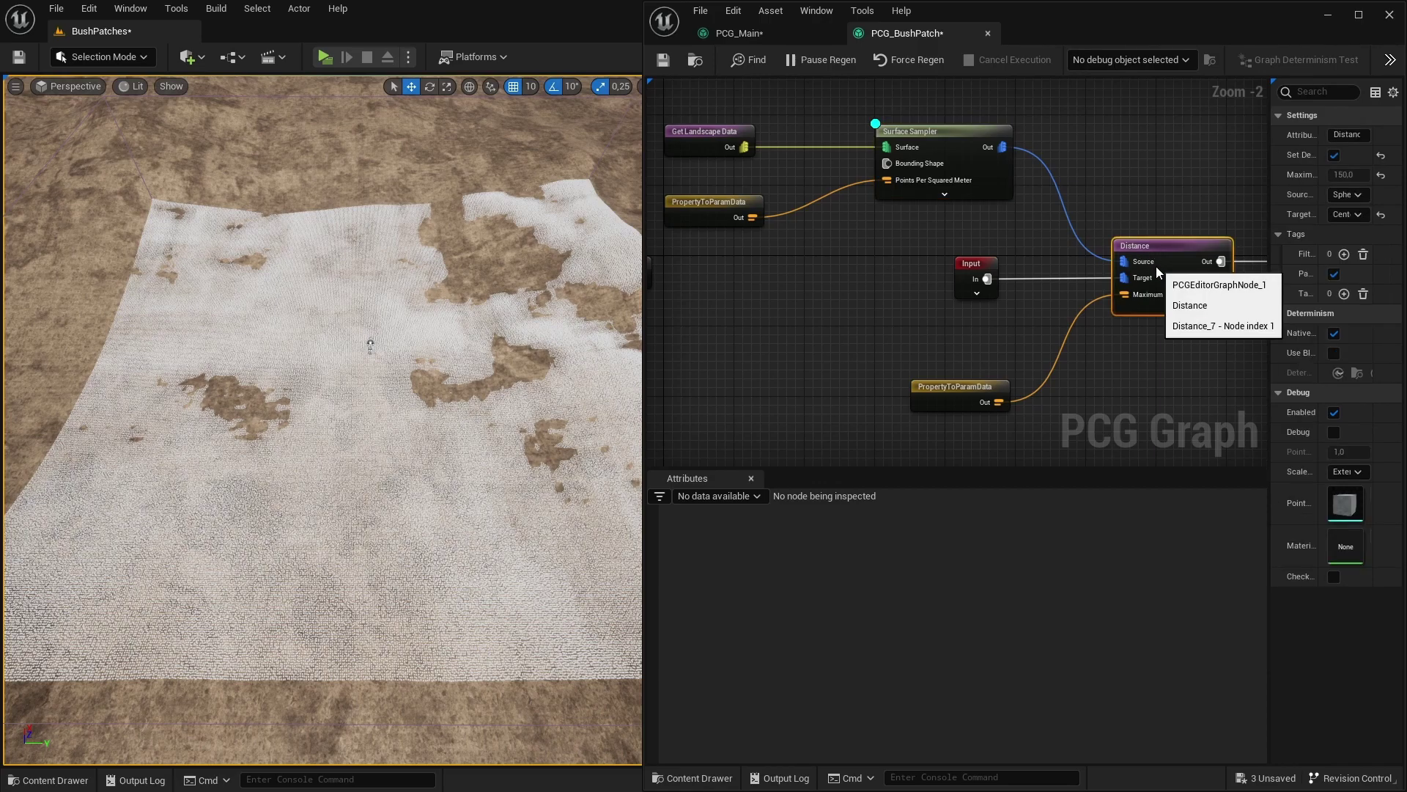
click(979, 137)
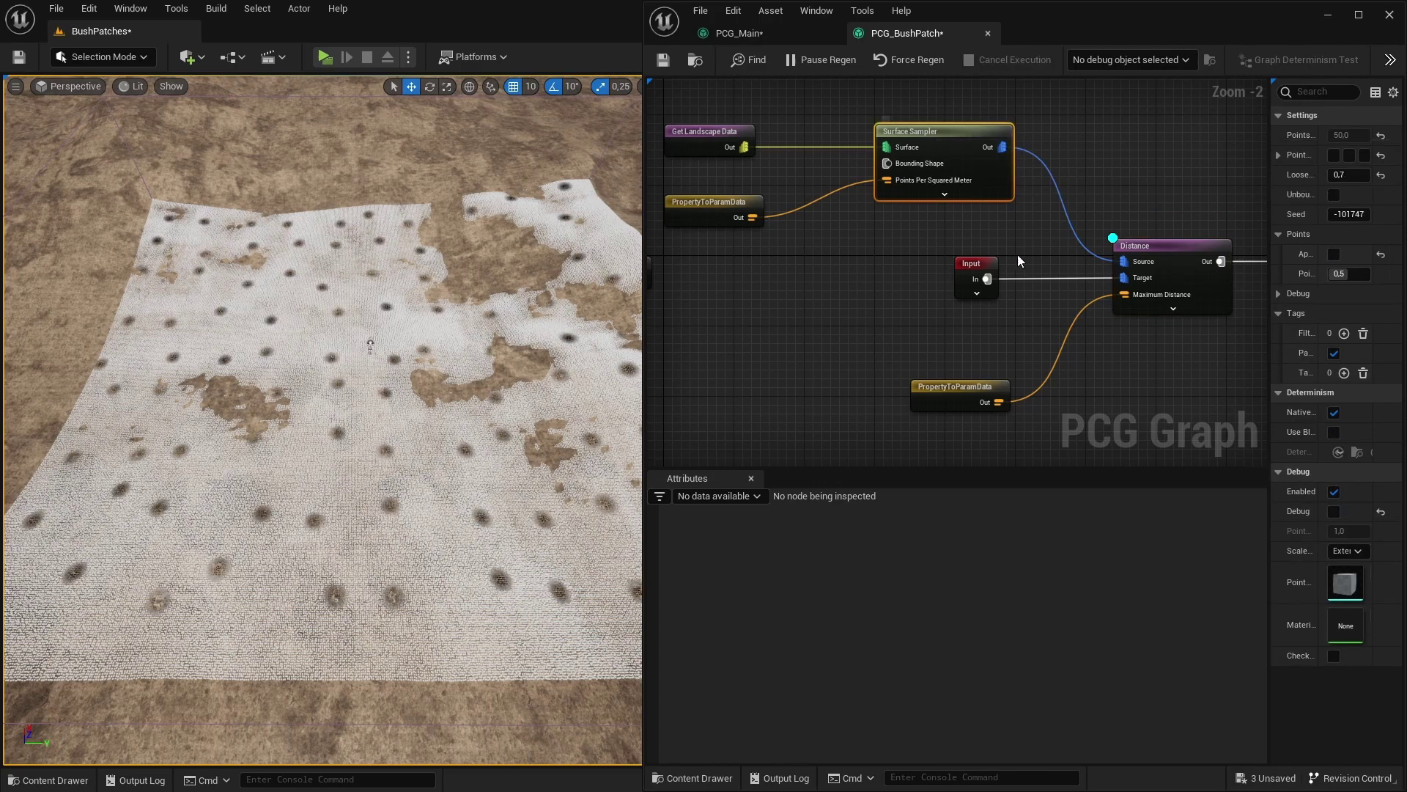
click(979, 273)
click(931, 271)
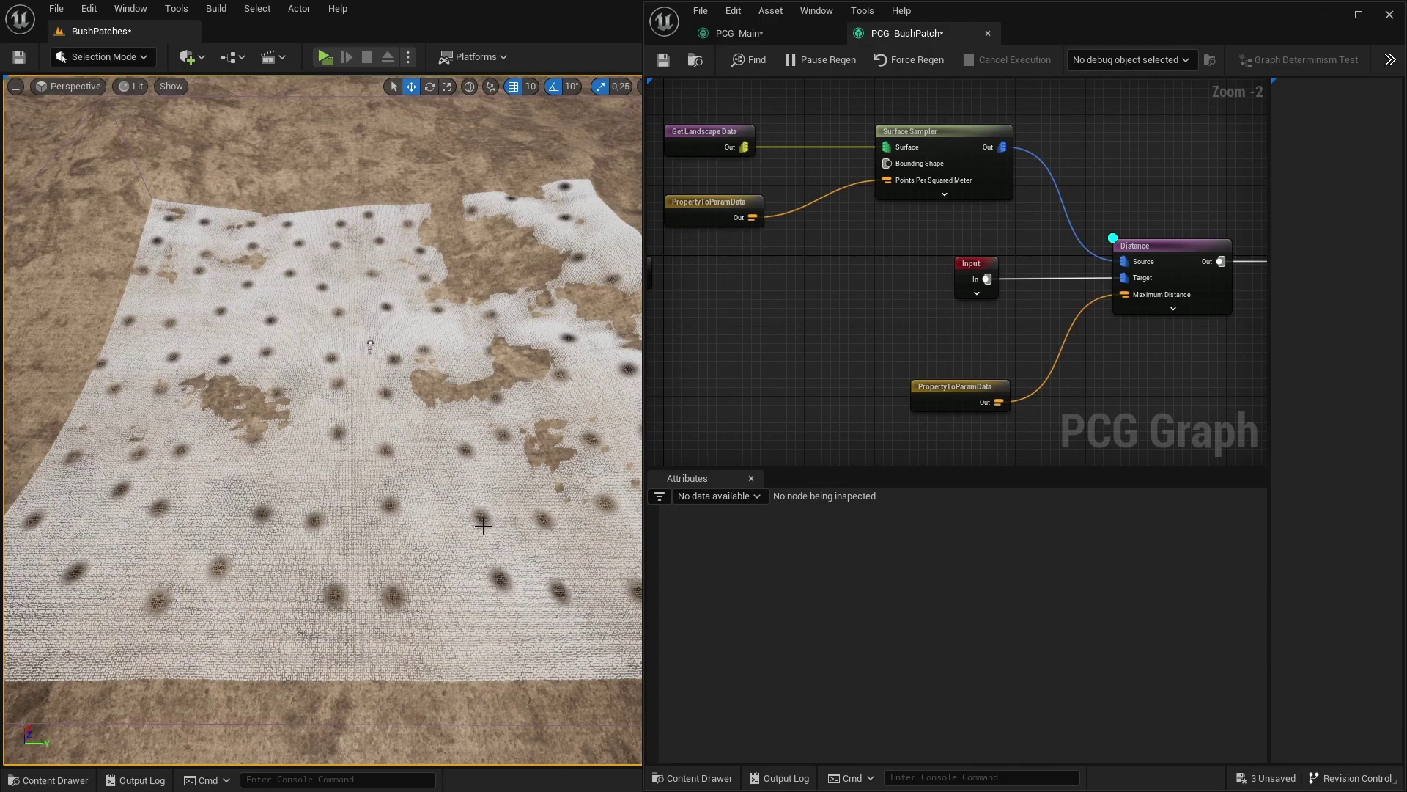
Step: Turn off debug display on the Distance node and enable the StaticMeshSpawner at the end of the graph
right_drag(1031, 275, 595, 249)
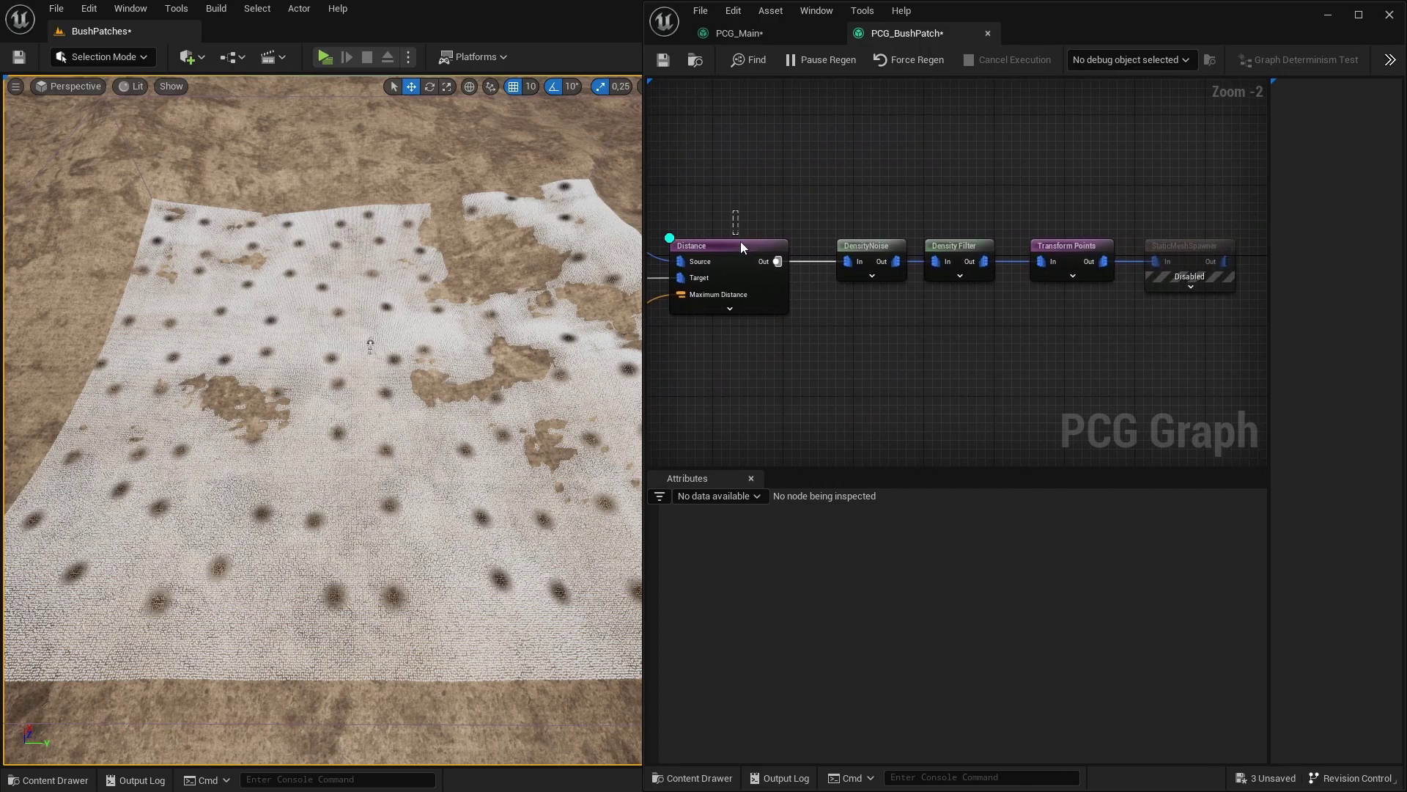
drag(740, 242, 741, 252)
key(d)
drag(1168, 217, 1176, 272)
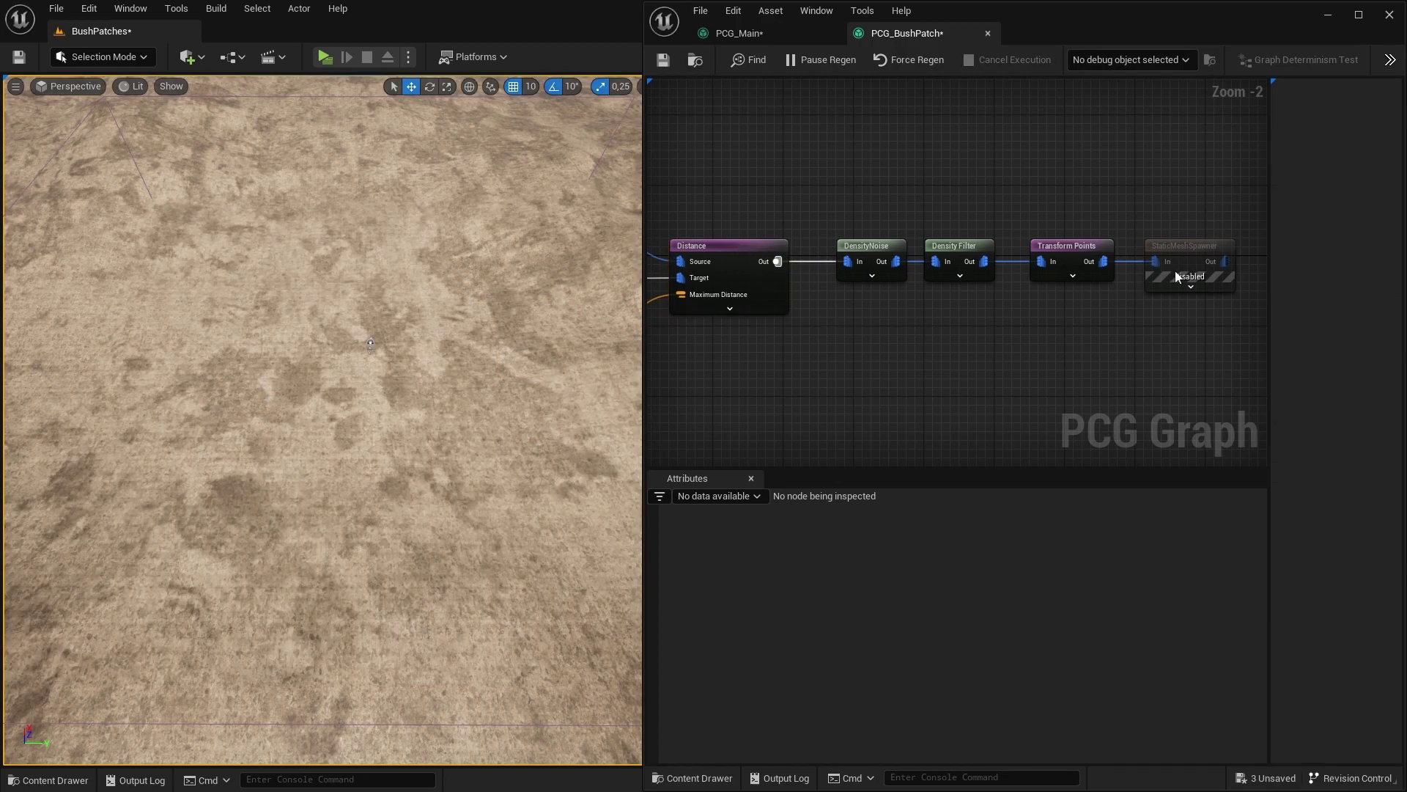
click(1196, 249)
key(e)
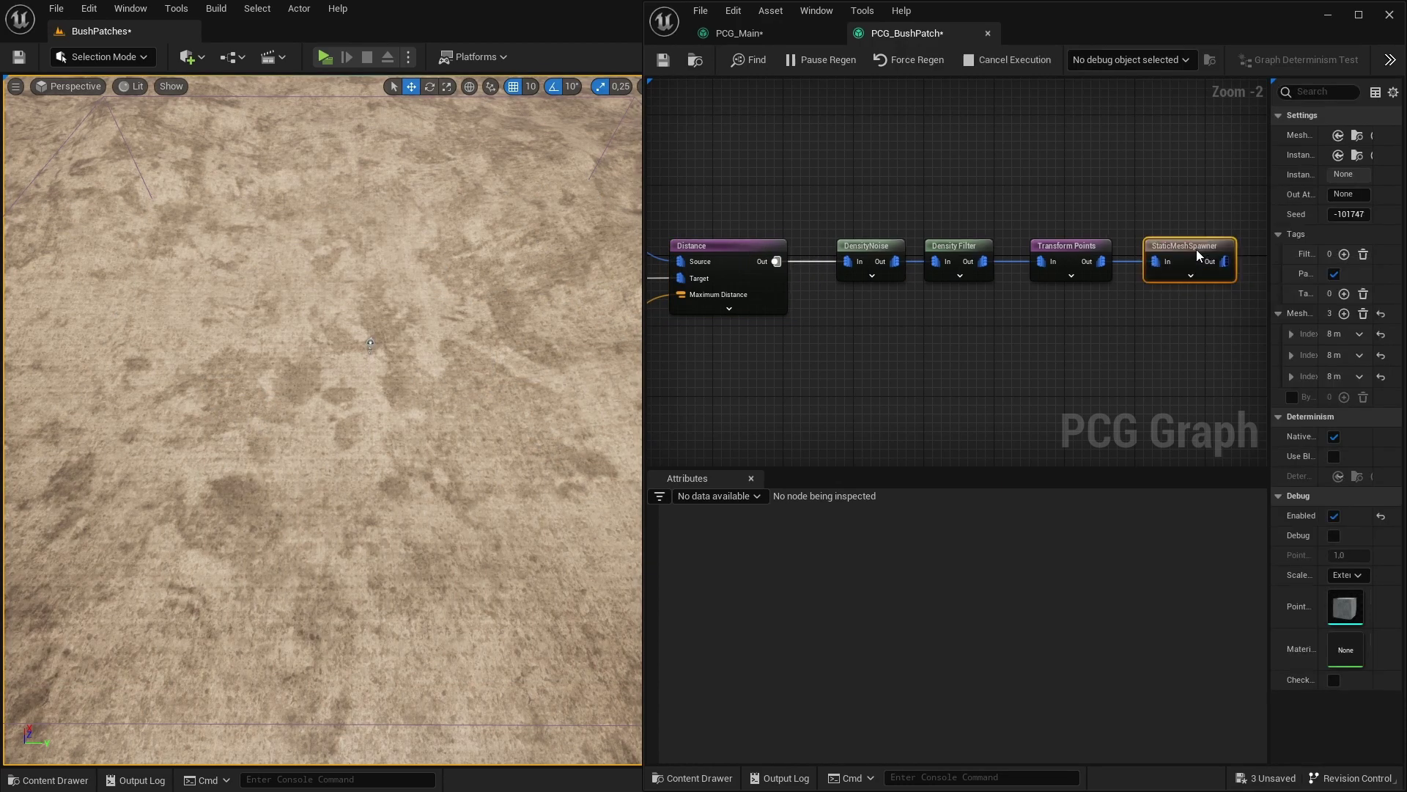
key(w)
mouse_move(437, 397)
right_down()
mouse_move(440, 407)
mouse_move(462, 317)
mouse_move(440, 402)
right_up()
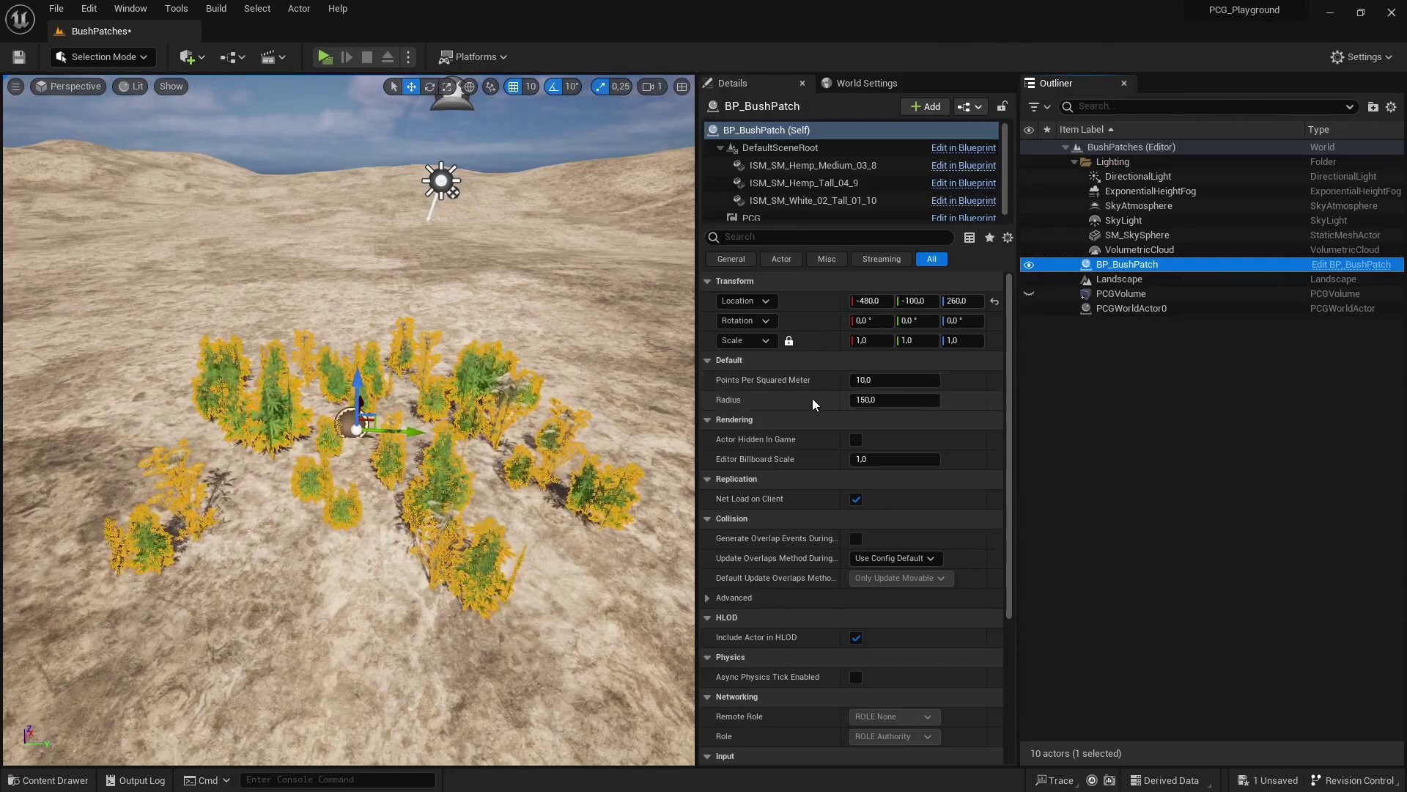
Step: Set BP_BushPatch's Points Per Squared Meter to about 21.66 and its Radius to about 165.34
mouse_move(890, 400)
mouse_down()
mouse_move(916, 399)
mouse_move(880, 399)
mouse_move(927, 380)
mouse_move(905, 401)
mouse_up()
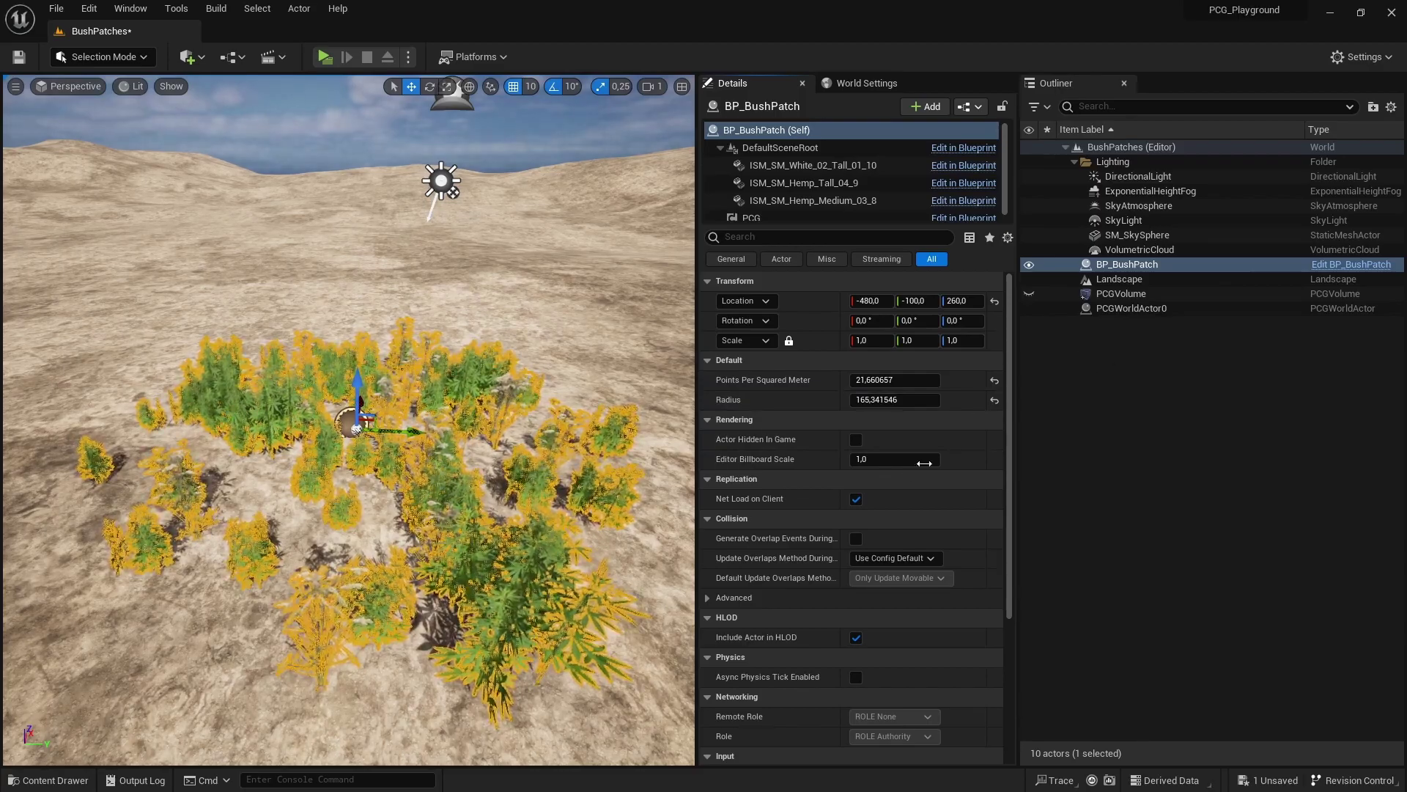
Step: Open the graph assigned to BP_BushPatch and examine the settings of the PropertyToParamData node feeding Points Per Squared Meter
click(766, 218)
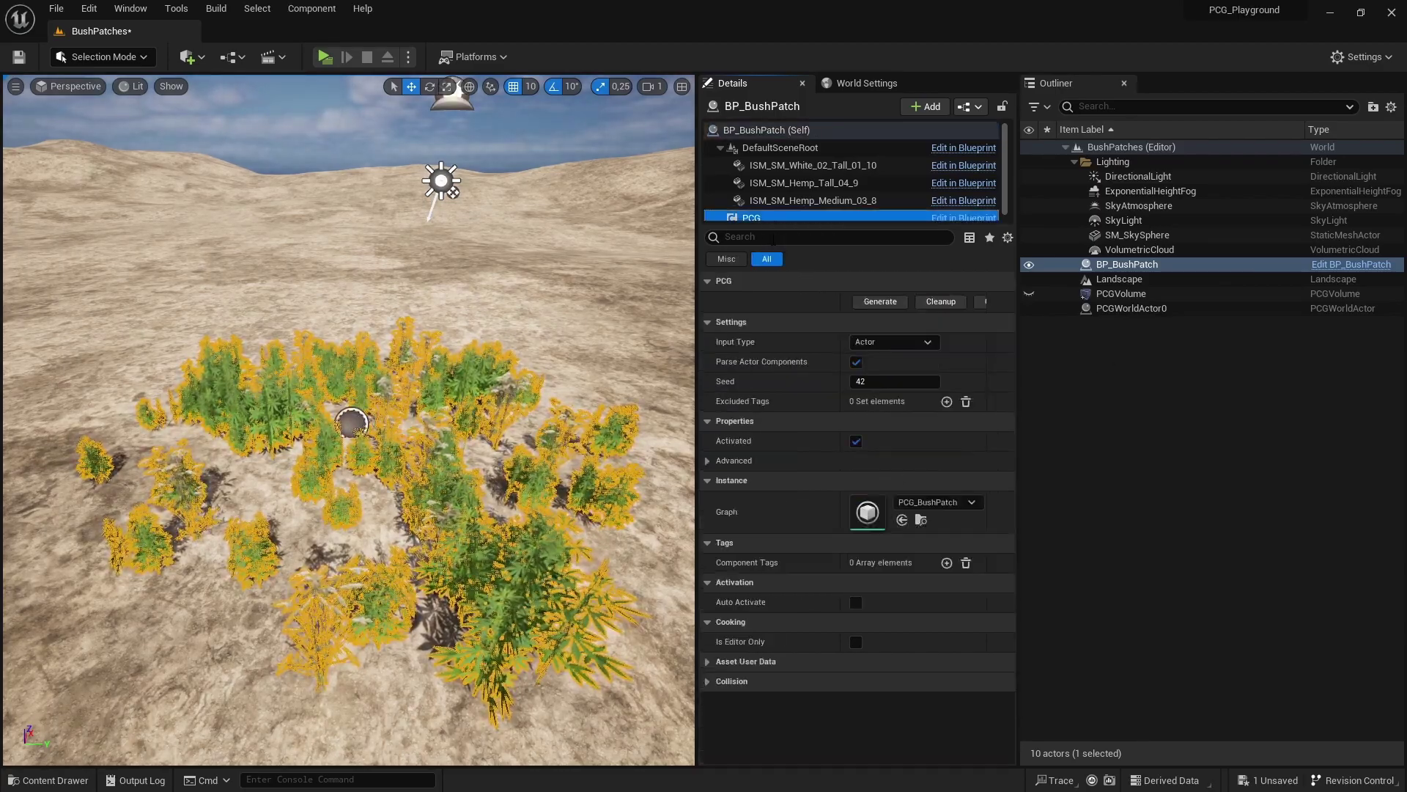
double_click(868, 512)
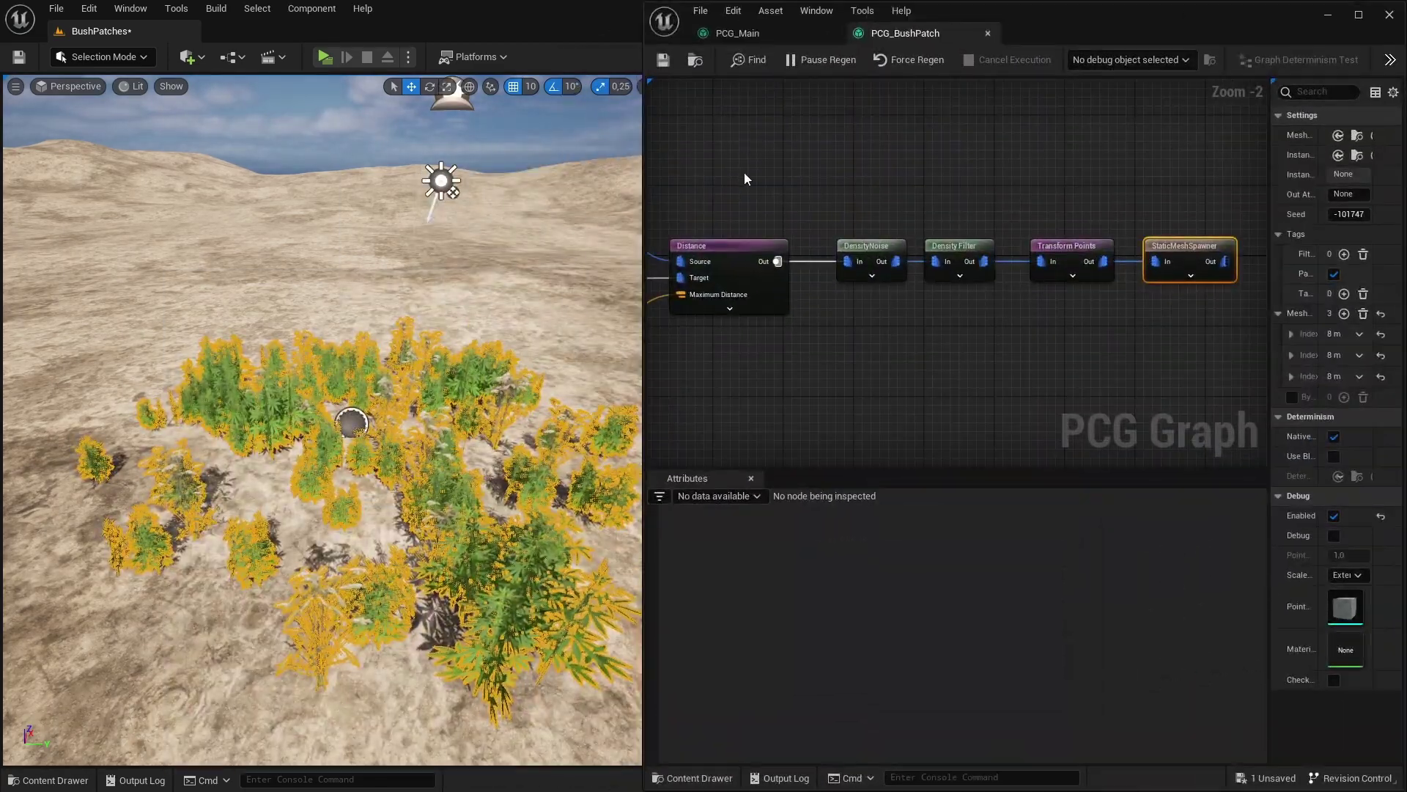
right_drag(744, 173, 1227, 175)
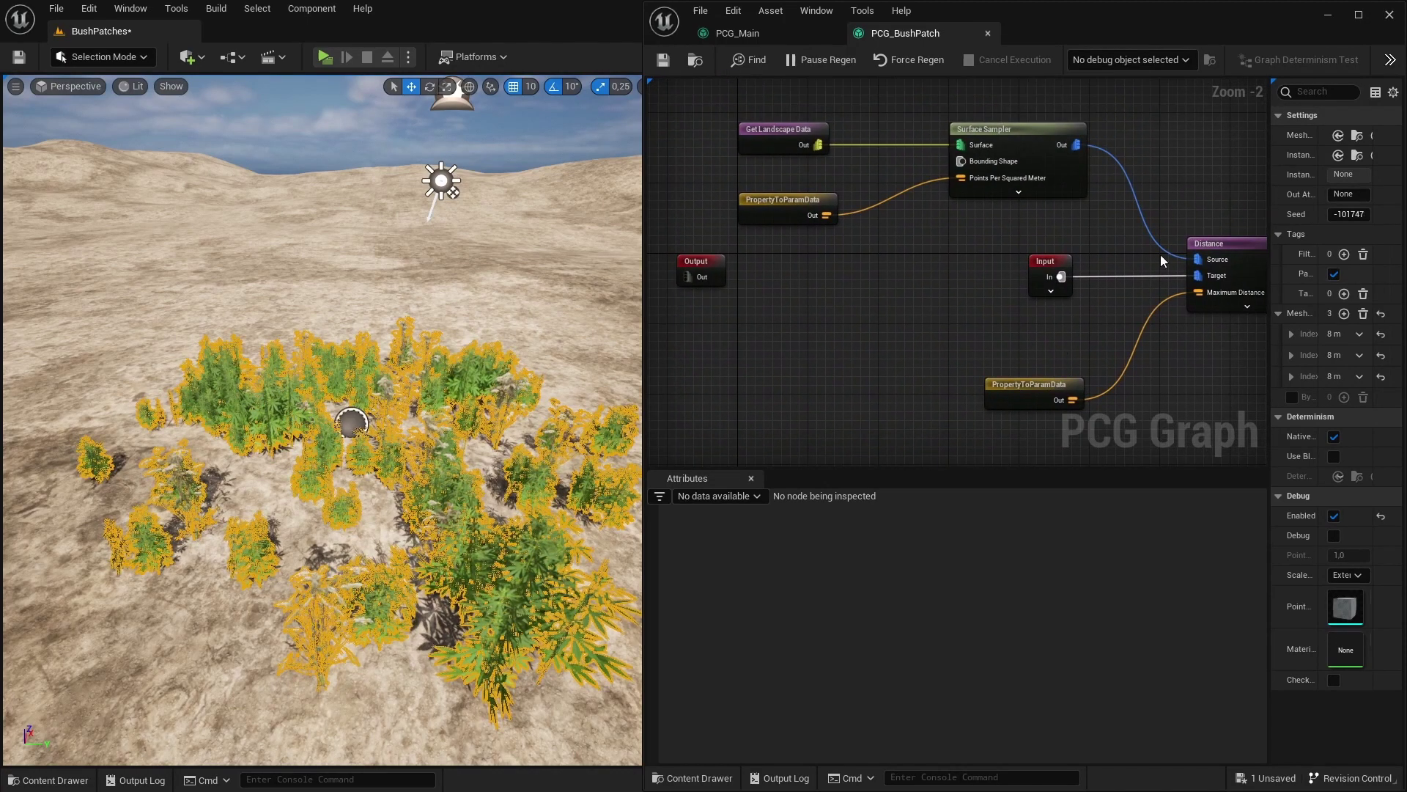
click(777, 209)
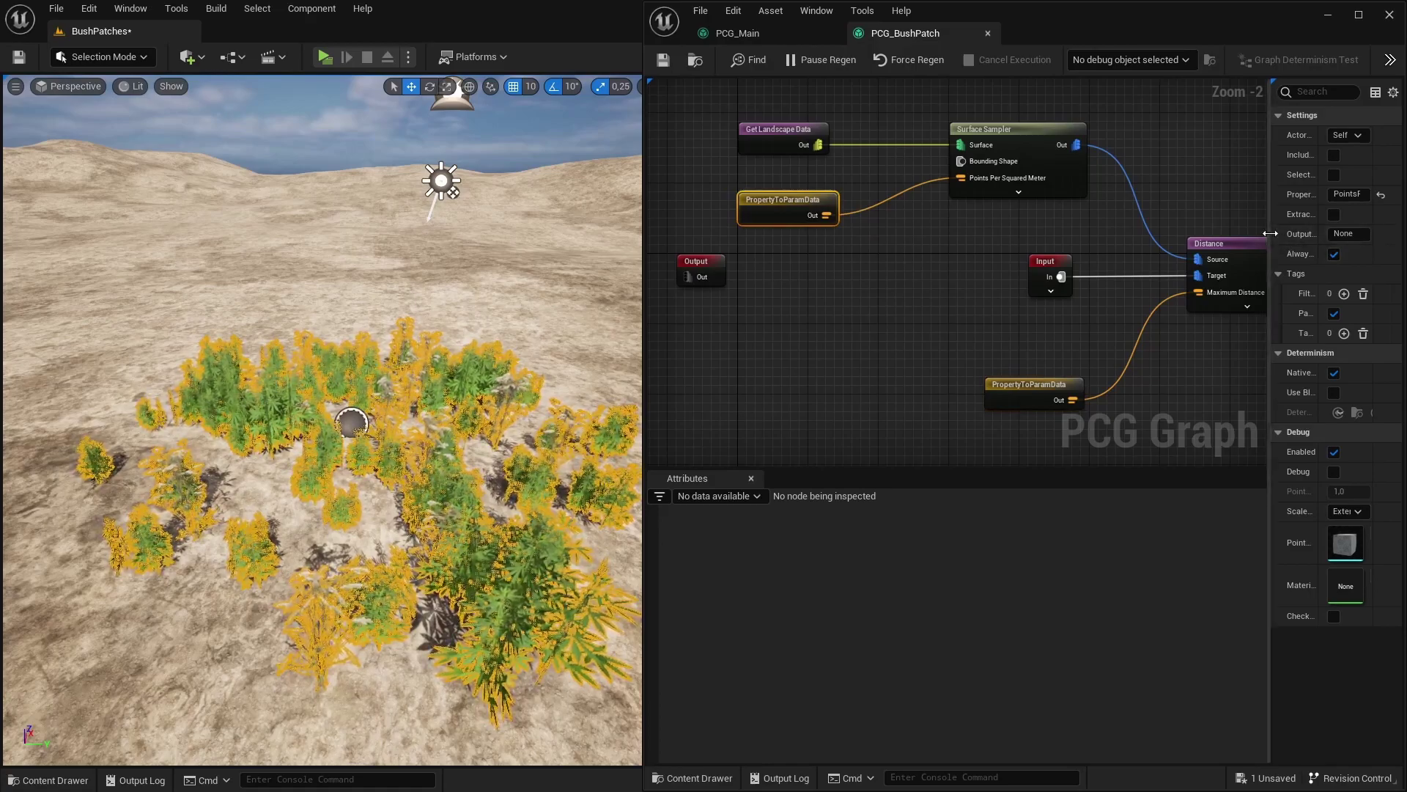
drag(1269, 255, 1150, 255)
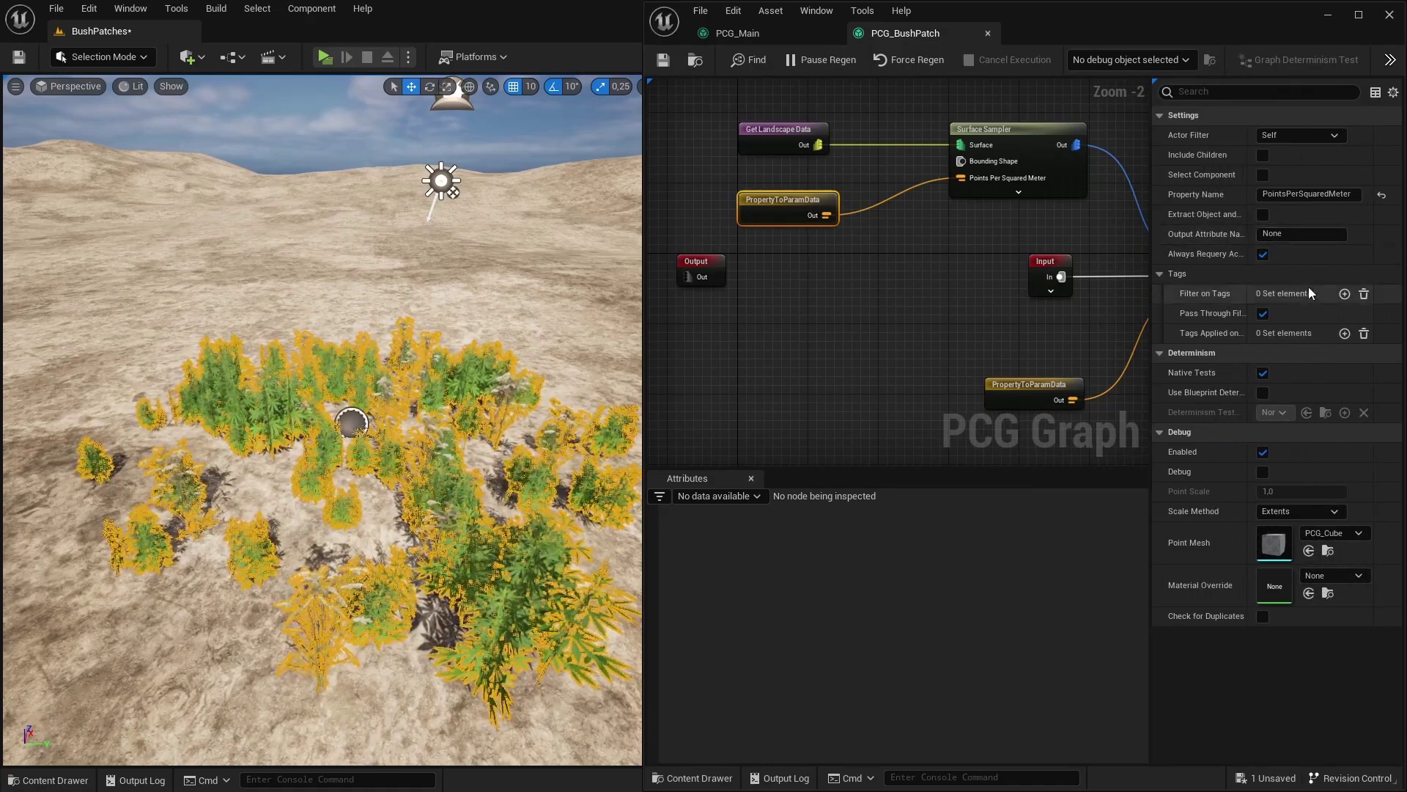
Step: Add a Spawn Actor node to the PCG_Main graph and disable the PCG_BushPatch subgraph node
click(737, 33)
right_click(898, 280)
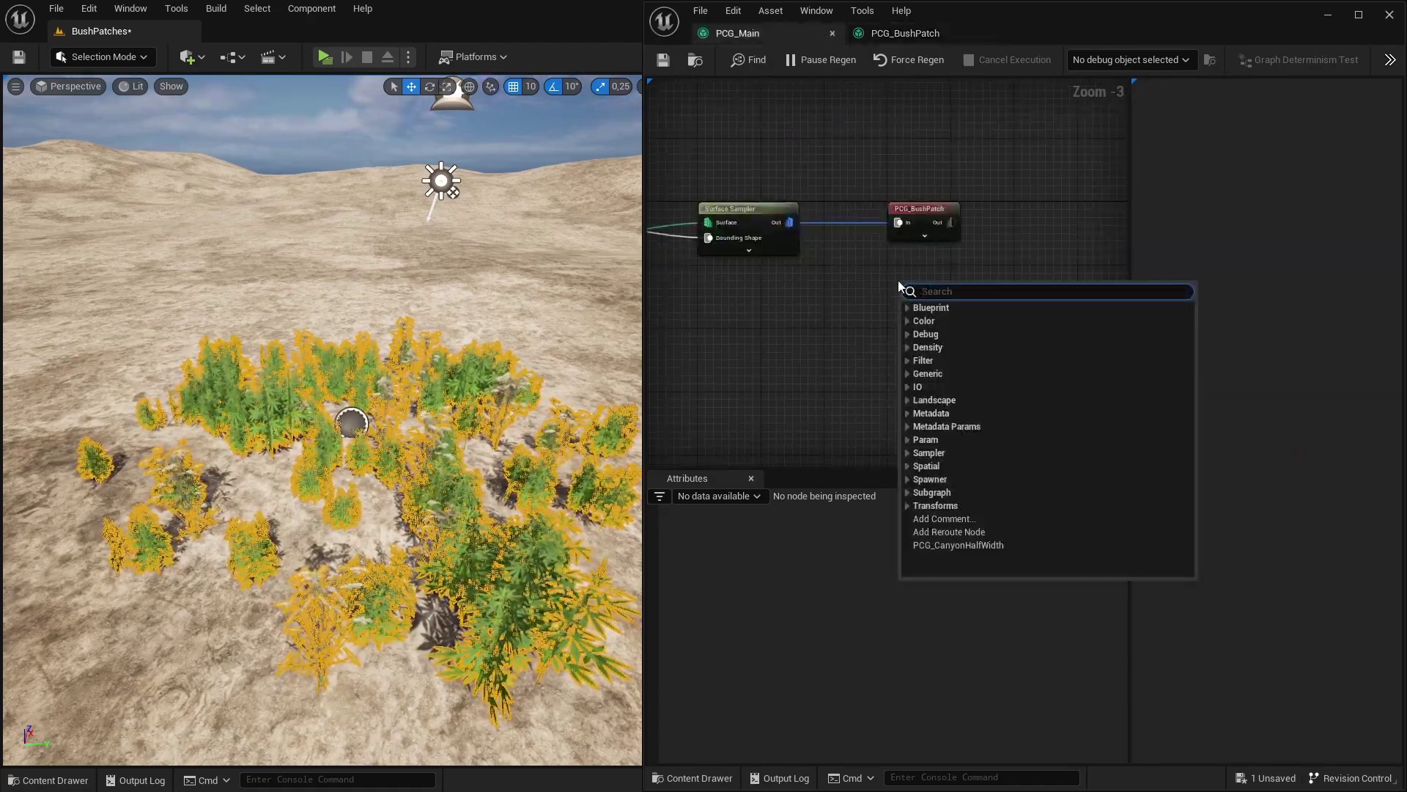
text(spawn)
key(Return)
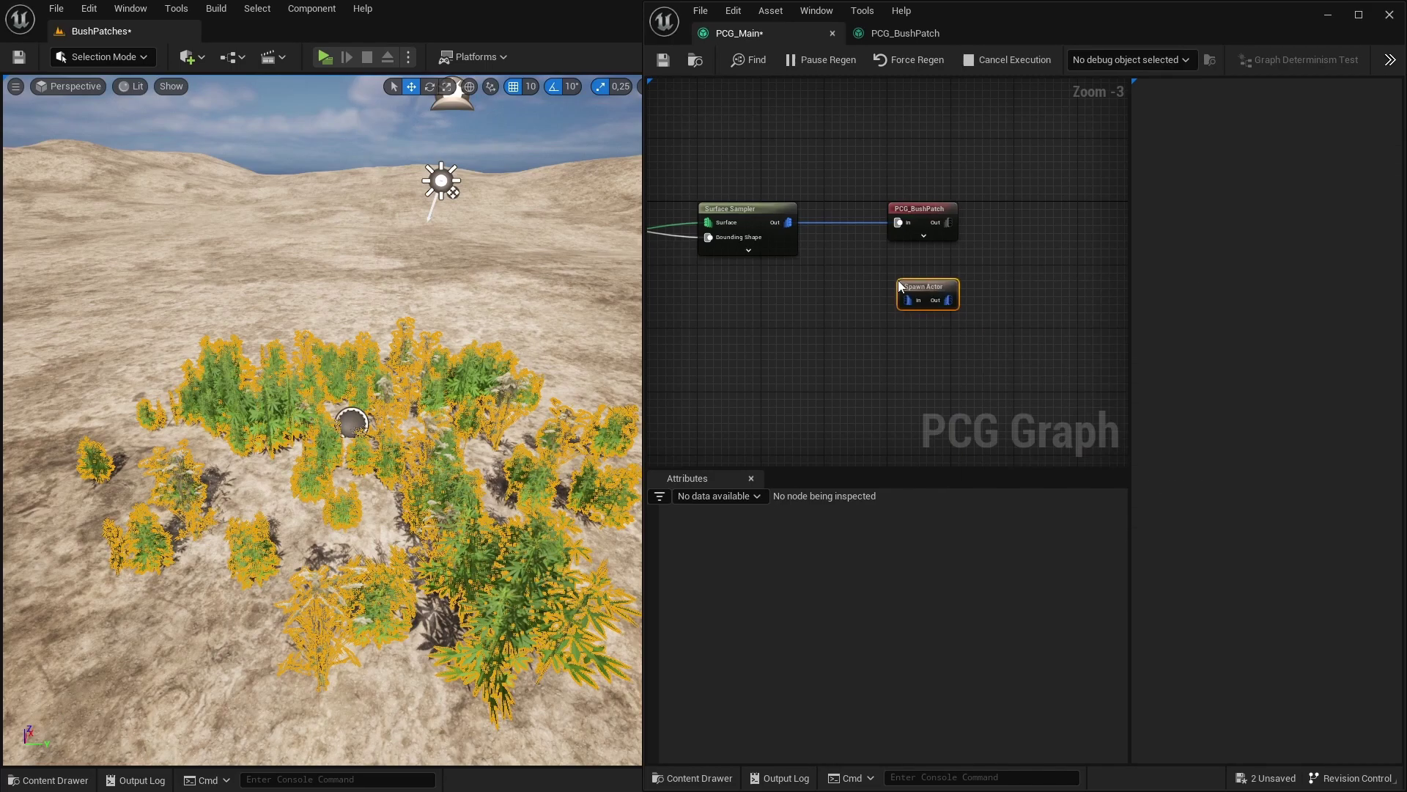
click(938, 210)
key(e)
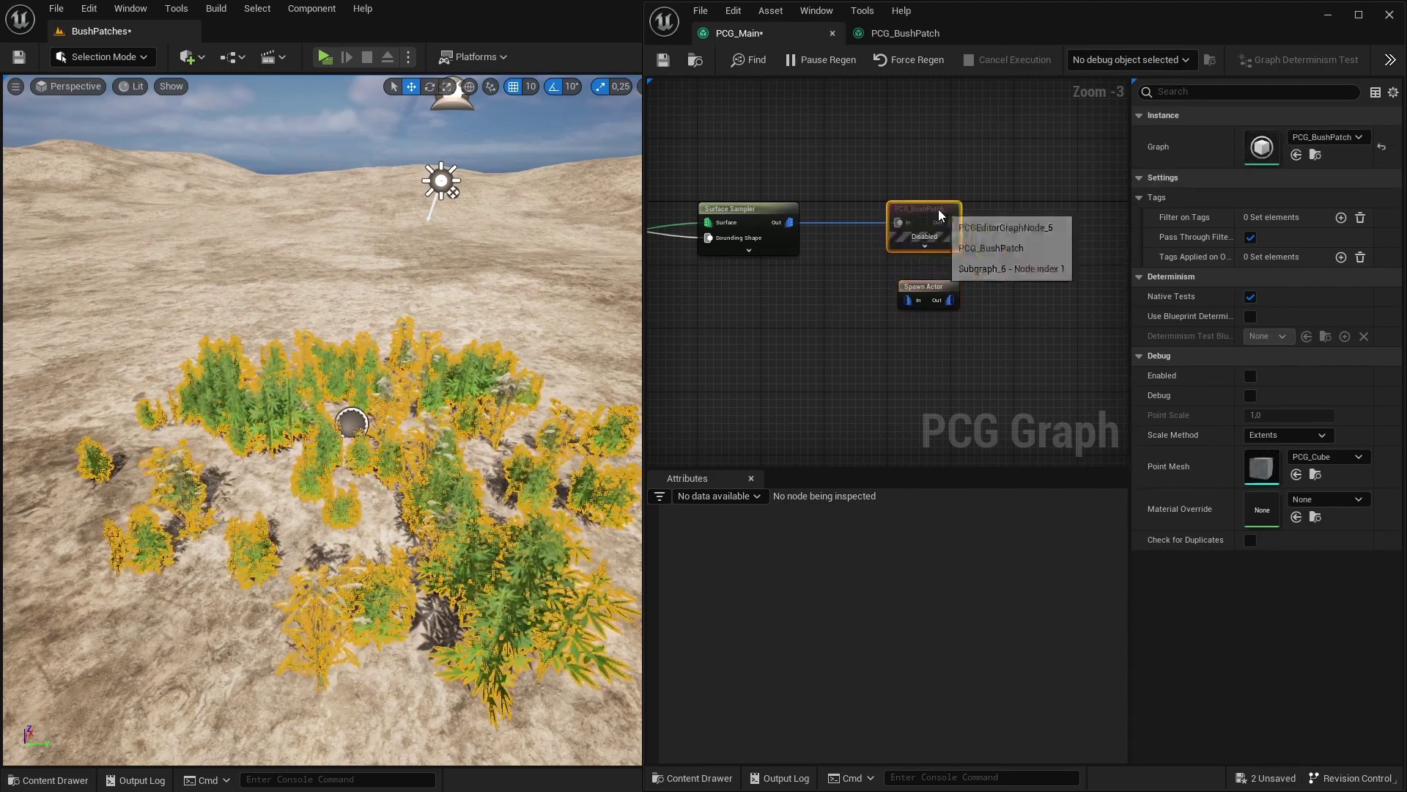
Step: Set the Spawn Actor node's Template Actor Class to BP_BushPatch and connect the Surface Sampler's output to its input
click(947, 287)
click(1285, 138)
text(bush)
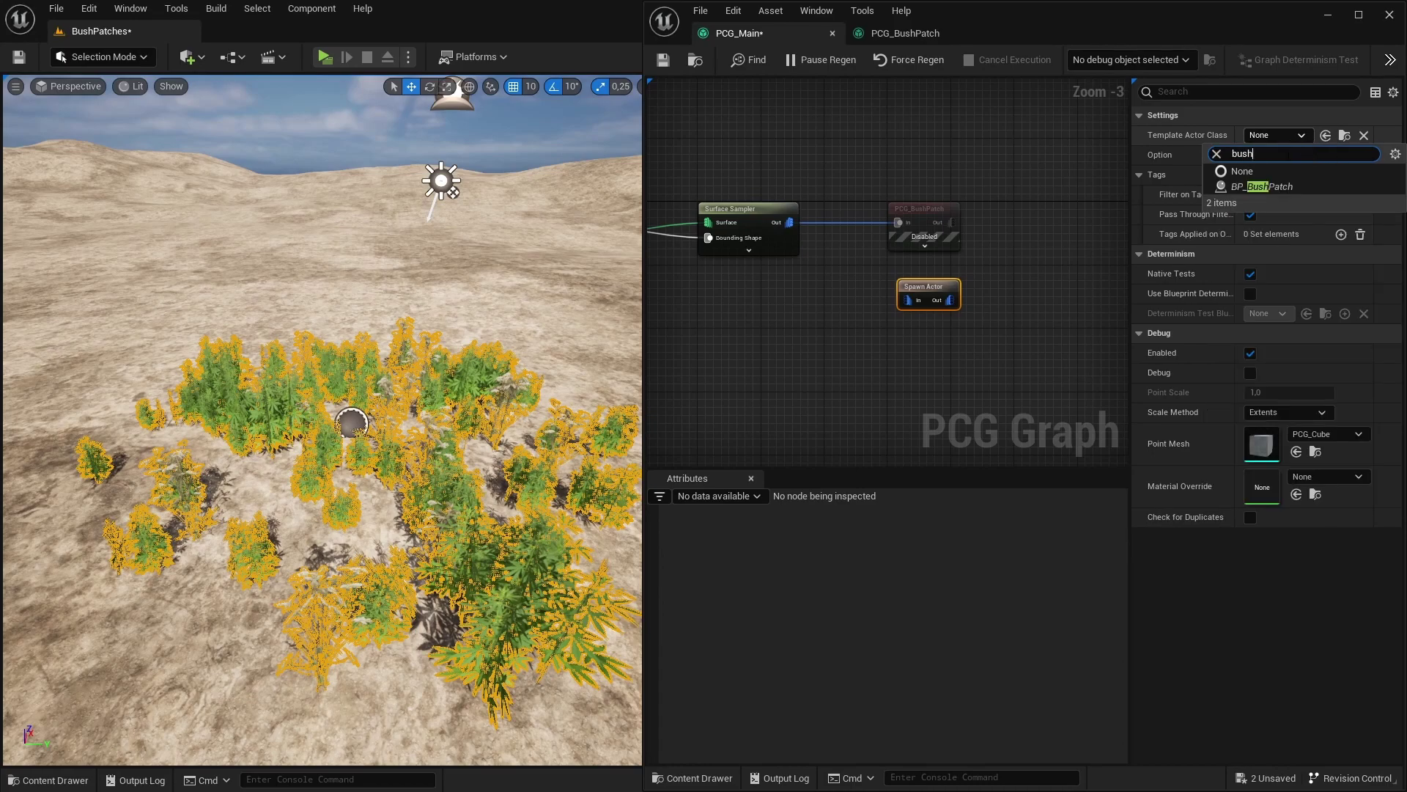
click(1272, 185)
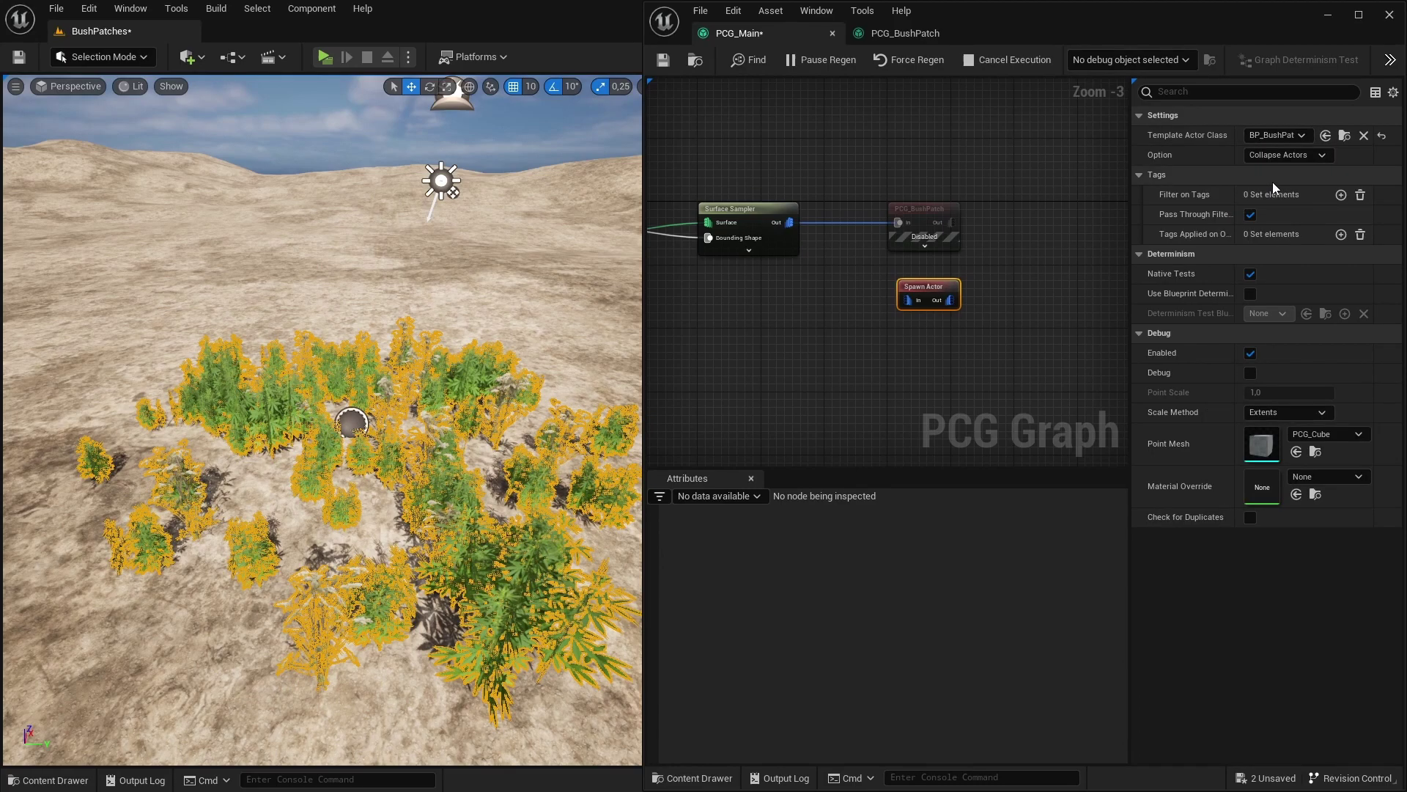
drag(789, 222, 909, 301)
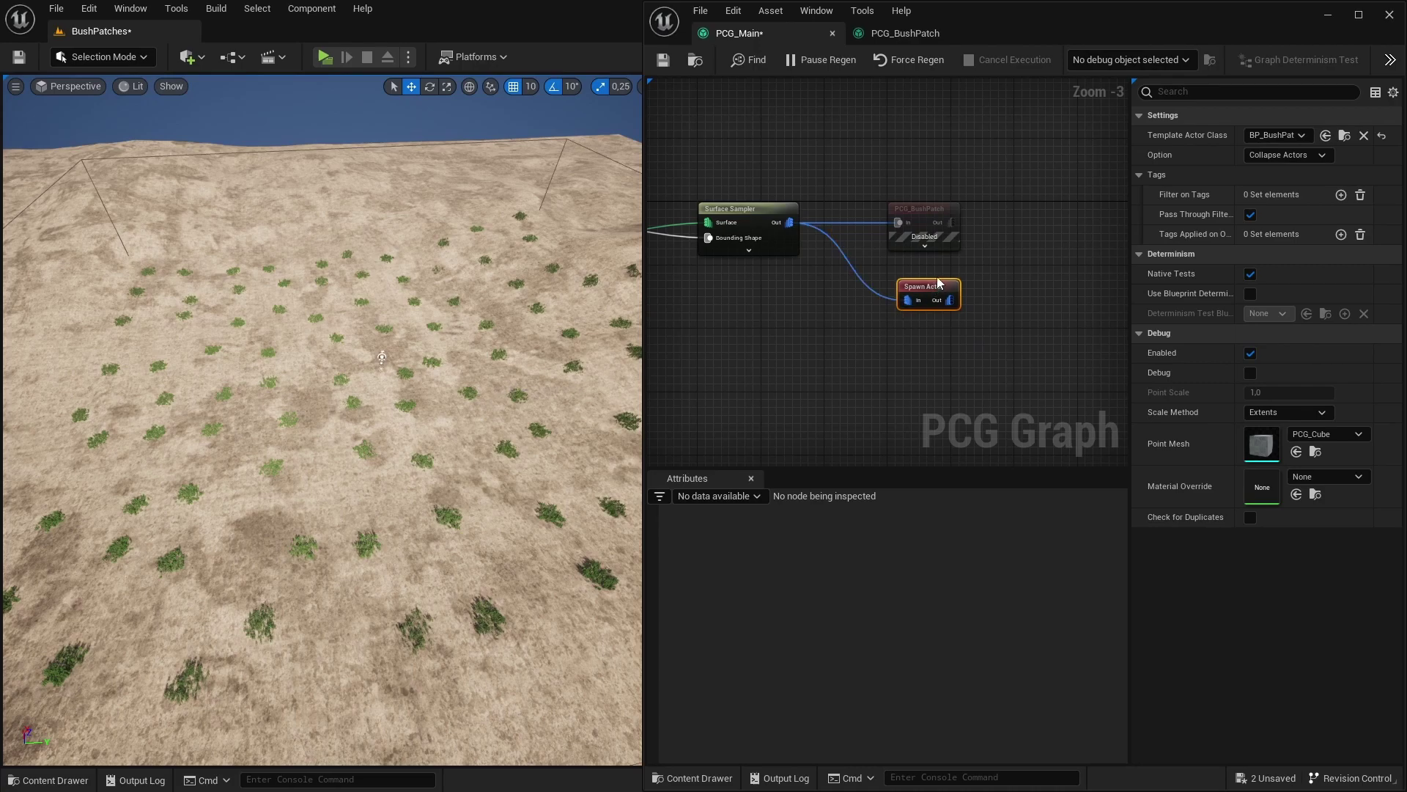
Step: Disable the Spawn Actor node and re-enable the PCG_BushPatch subgraph node
key(e)
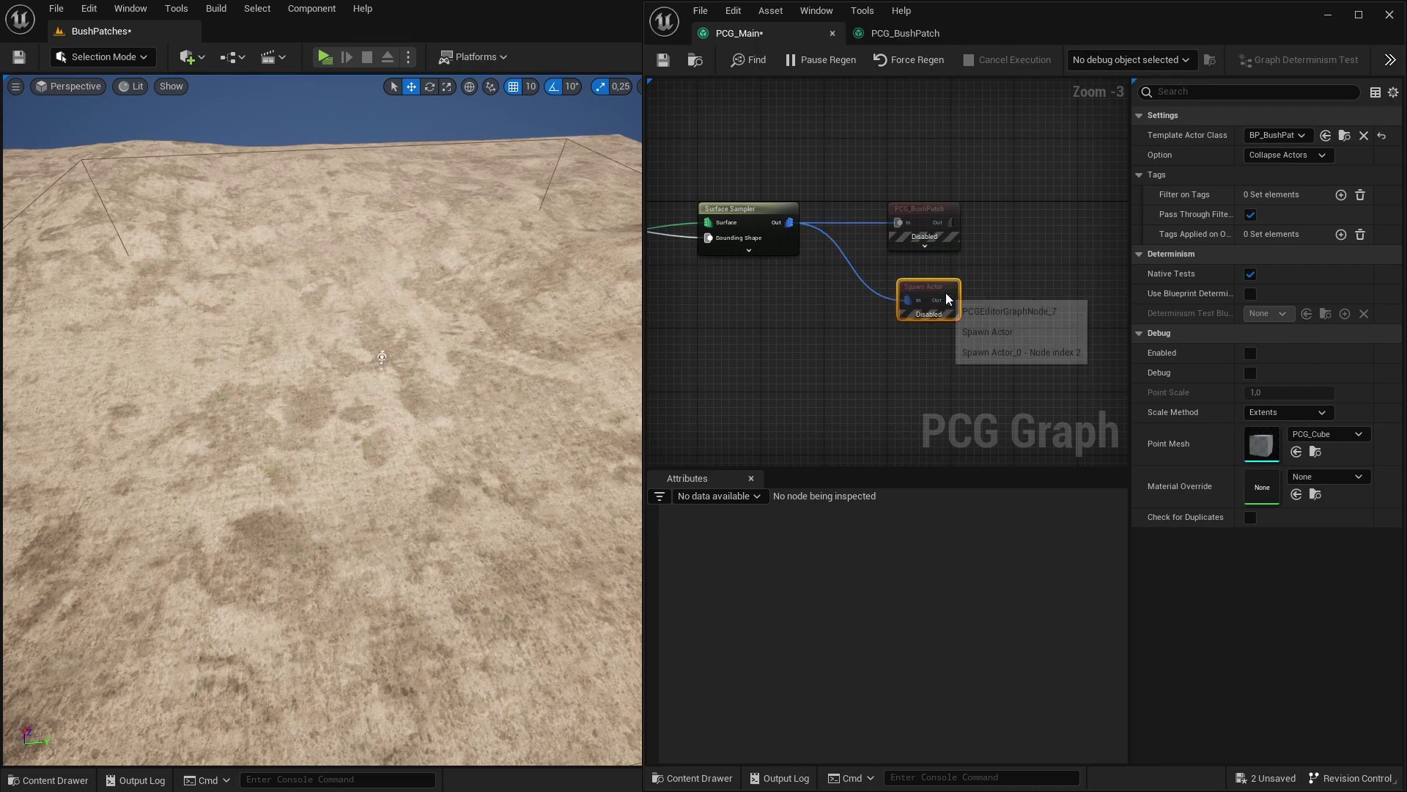
click(921, 214)
key(e)
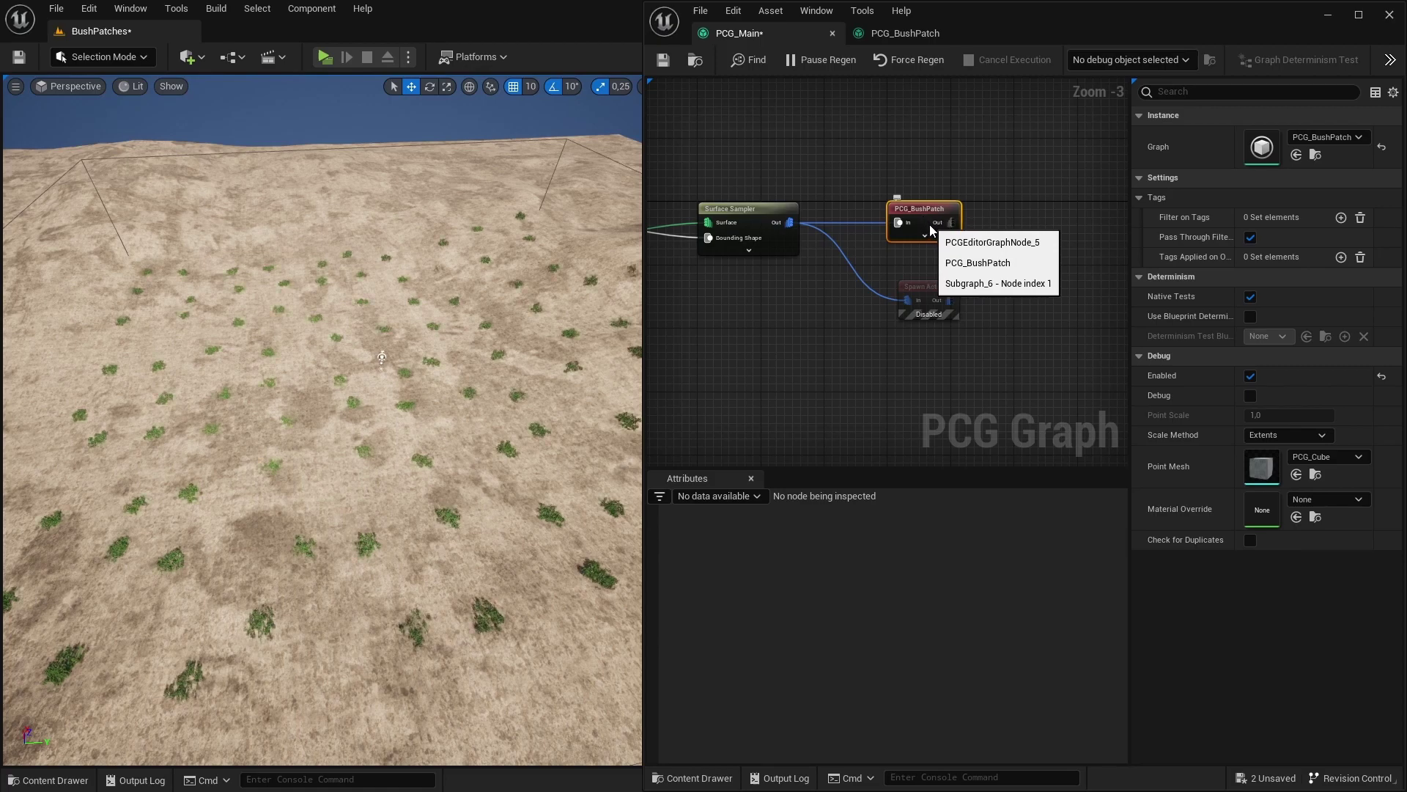
Step: Set the graph's debug object to PCGVolume / PCG Component and show the Profiling window below the graph
click(1125, 62)
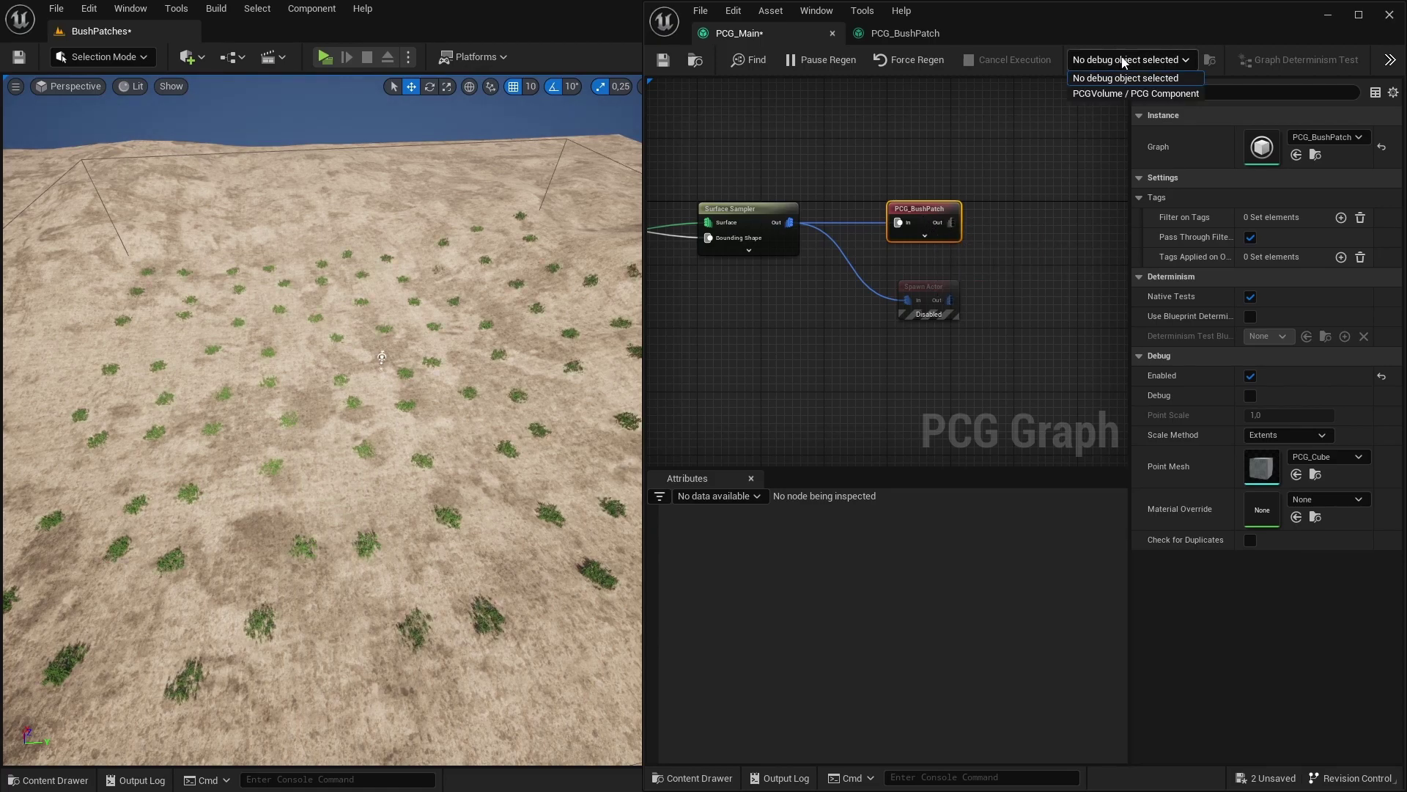
click(1093, 95)
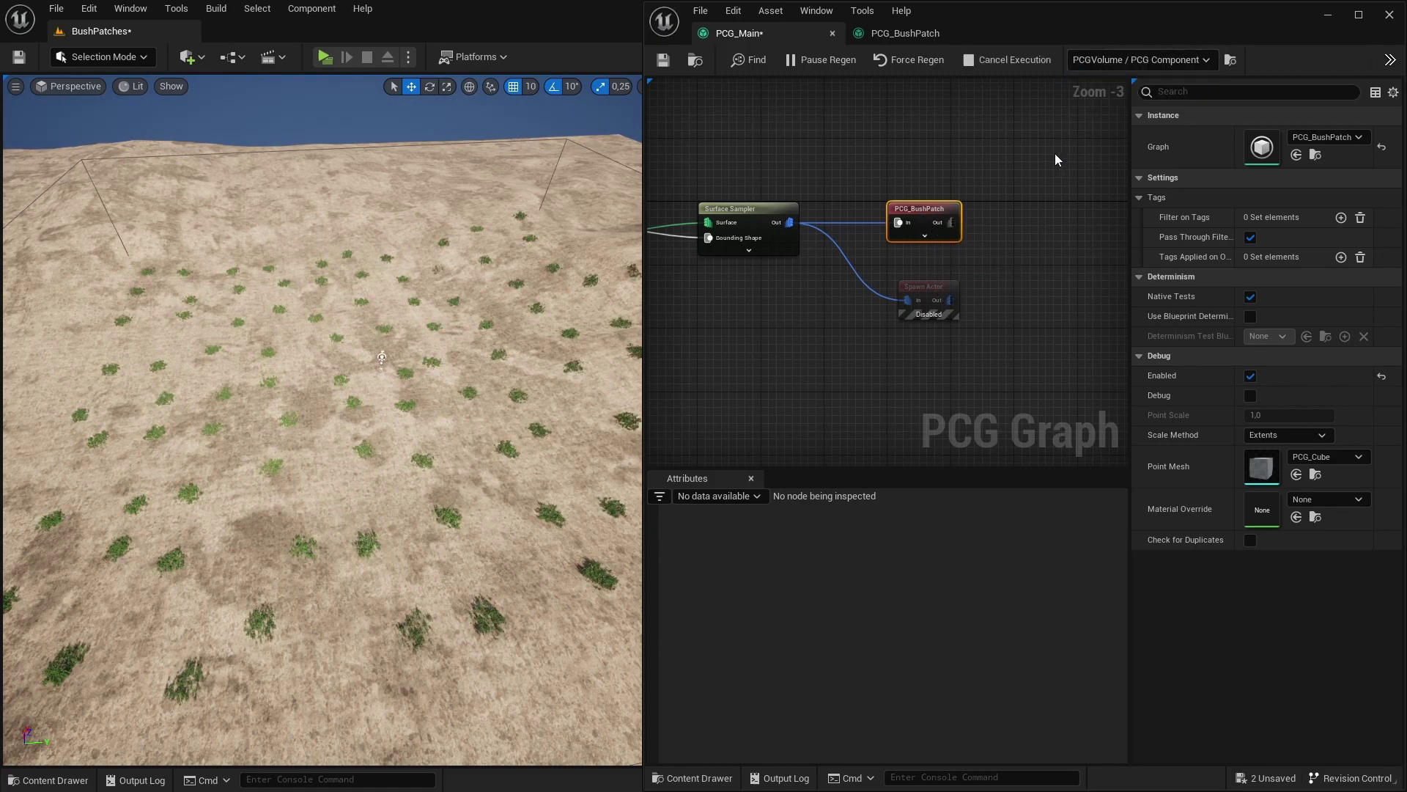
click(816, 10)
click(868, 156)
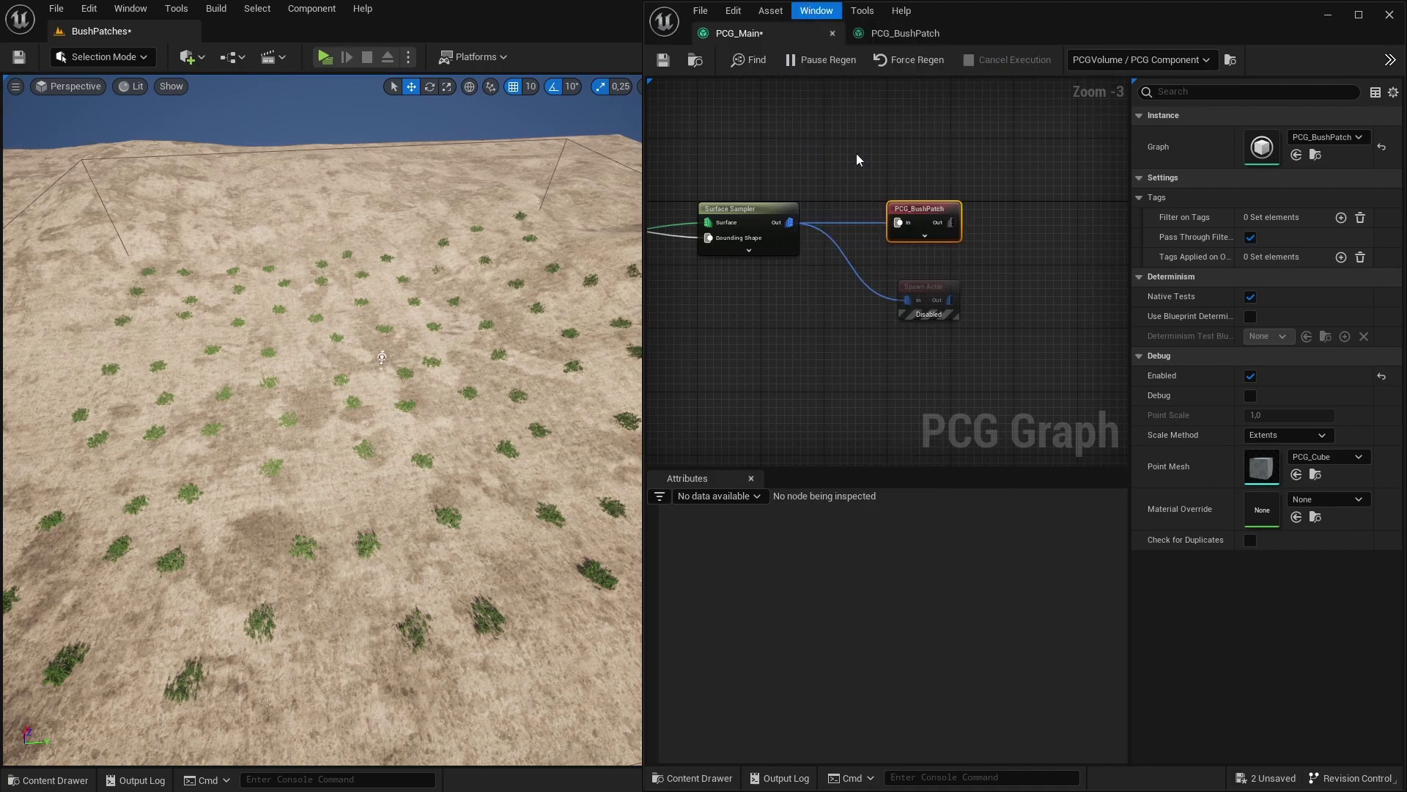
drag(730, 234, 626, 512)
Step: Alternately enable and disable the PCG_BushPatch and Spawn Actor nodes to compare their execution times in the profiler
click(941, 293)
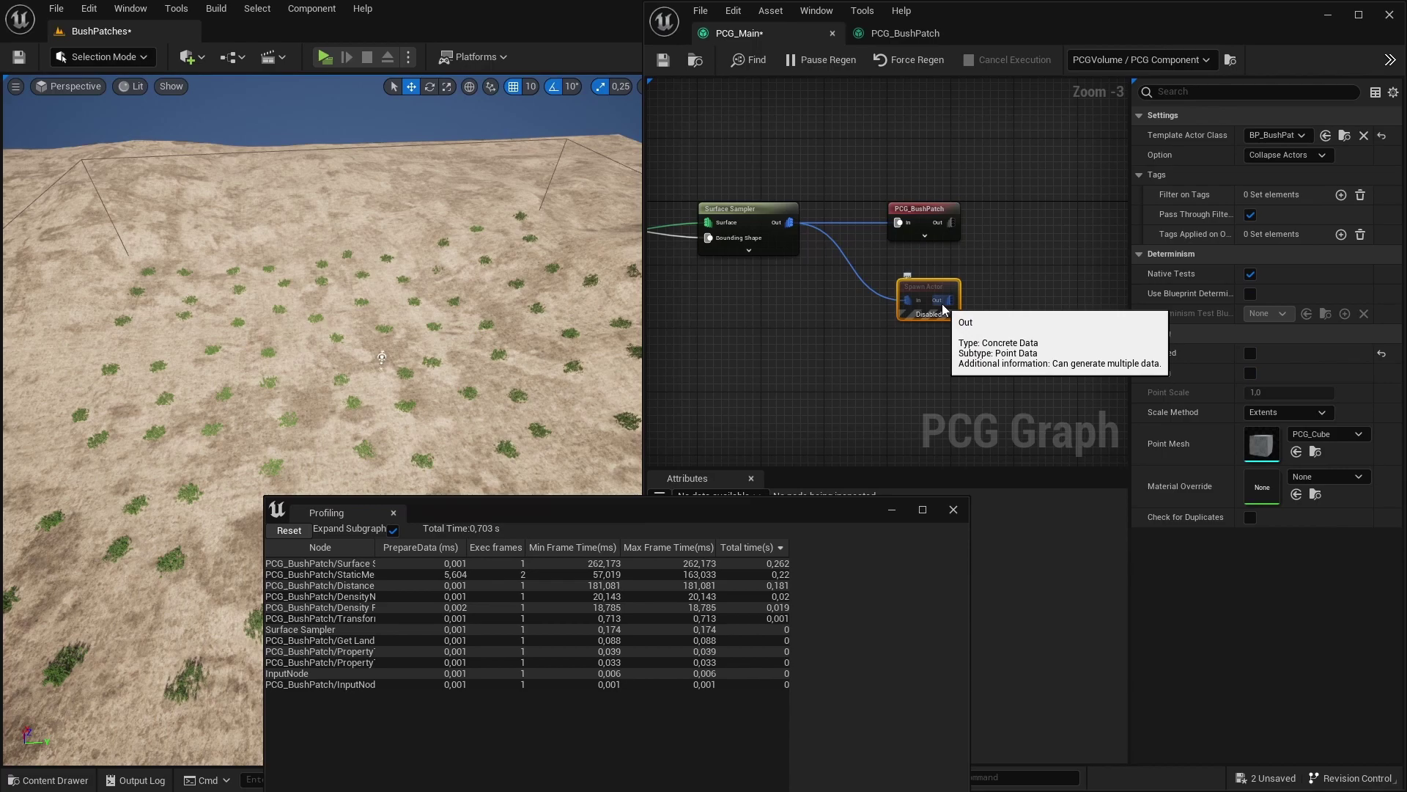
click(926, 213)
key(e)
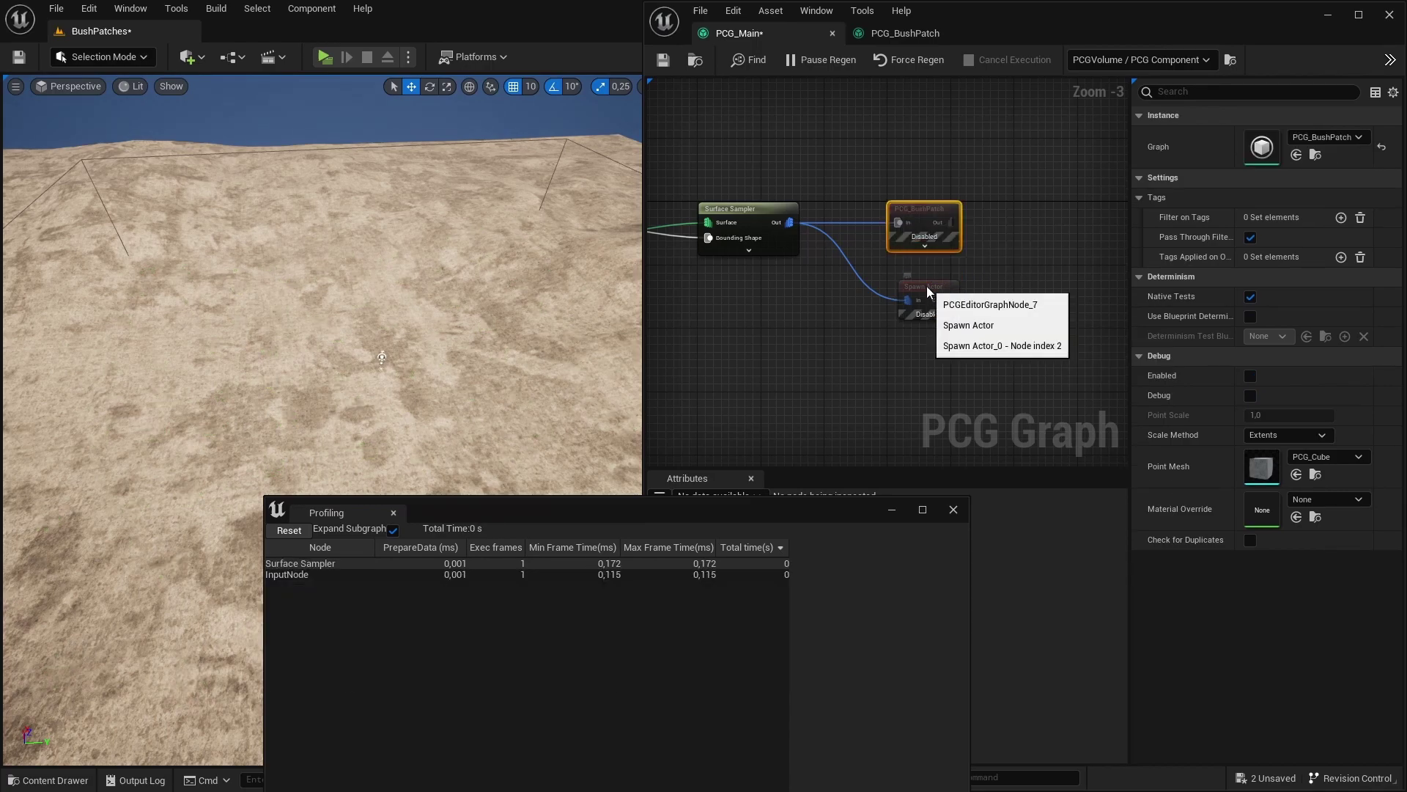
click(926, 286)
key(e)
key(e)
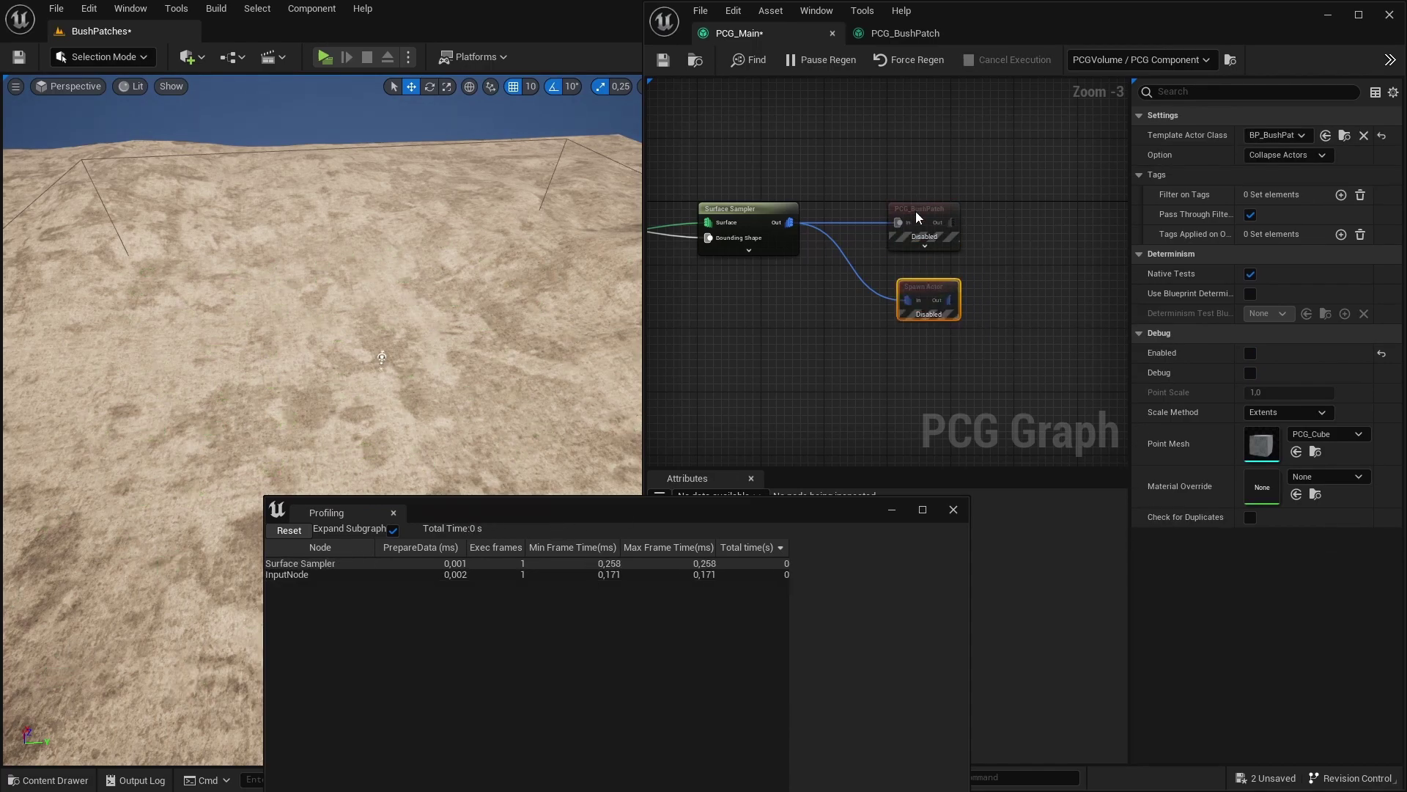
click(916, 211)
key(e)
key(e)
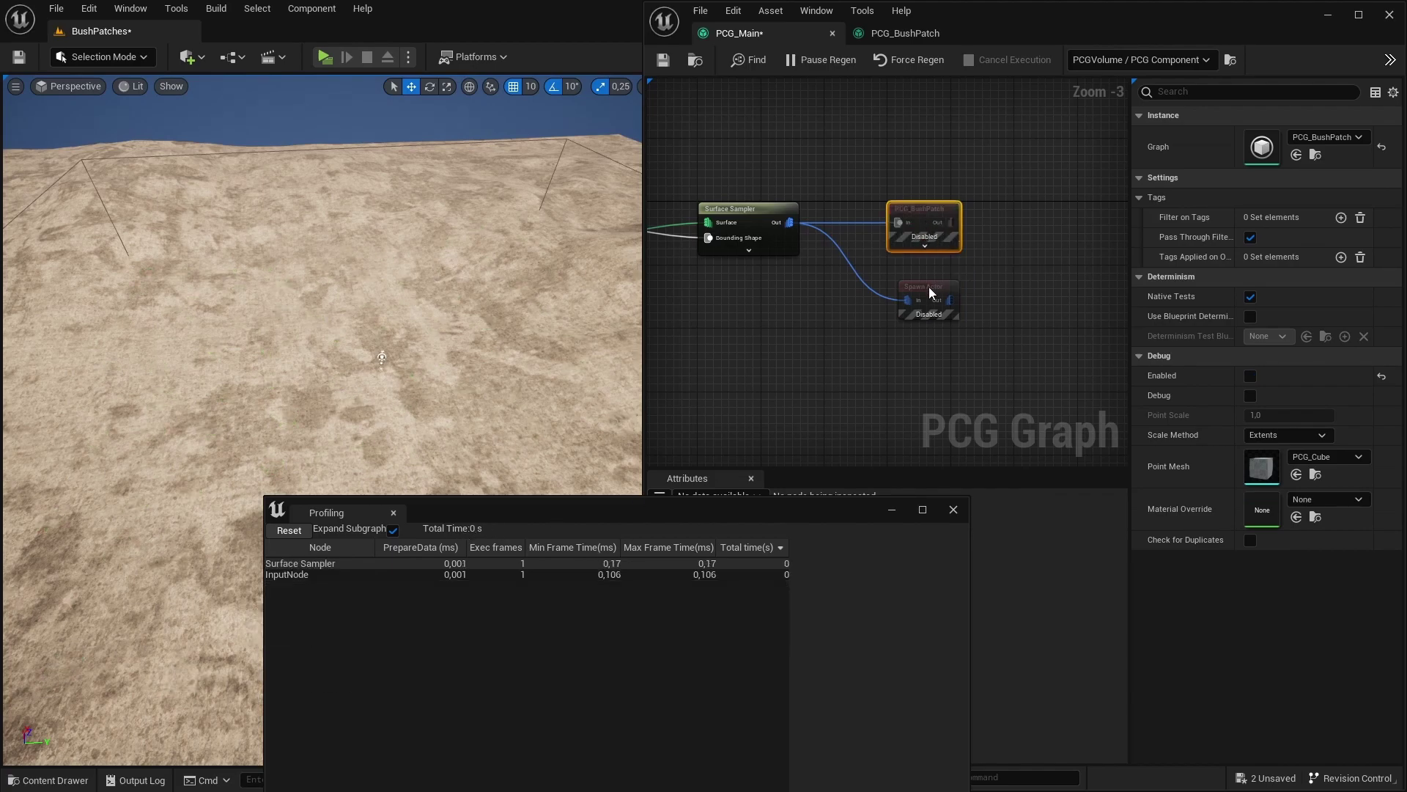
click(928, 288)
key(e)
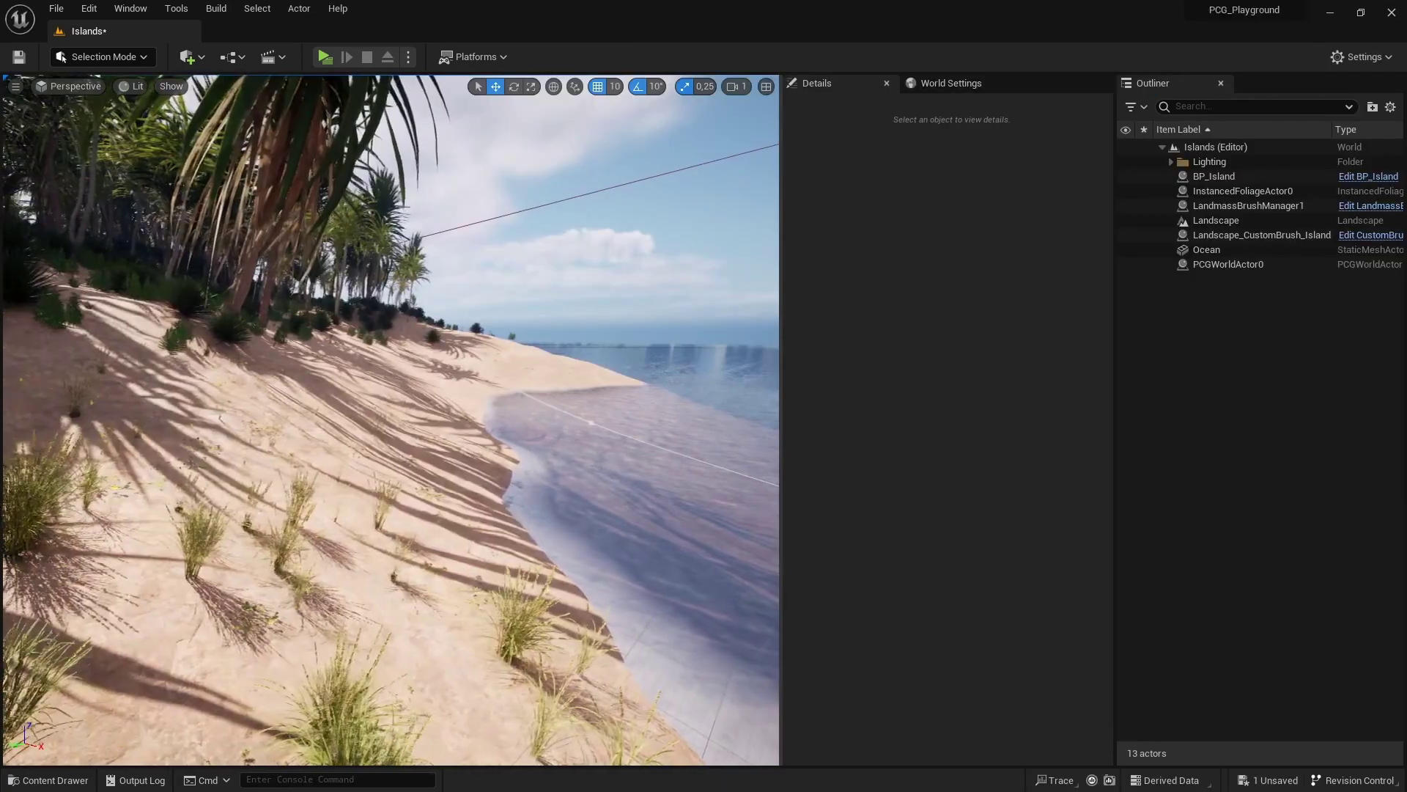
Step: Reduce the Radius of BP_Island in the Islands level to about 6225.7
right_drag(391, 420, 146, 422)
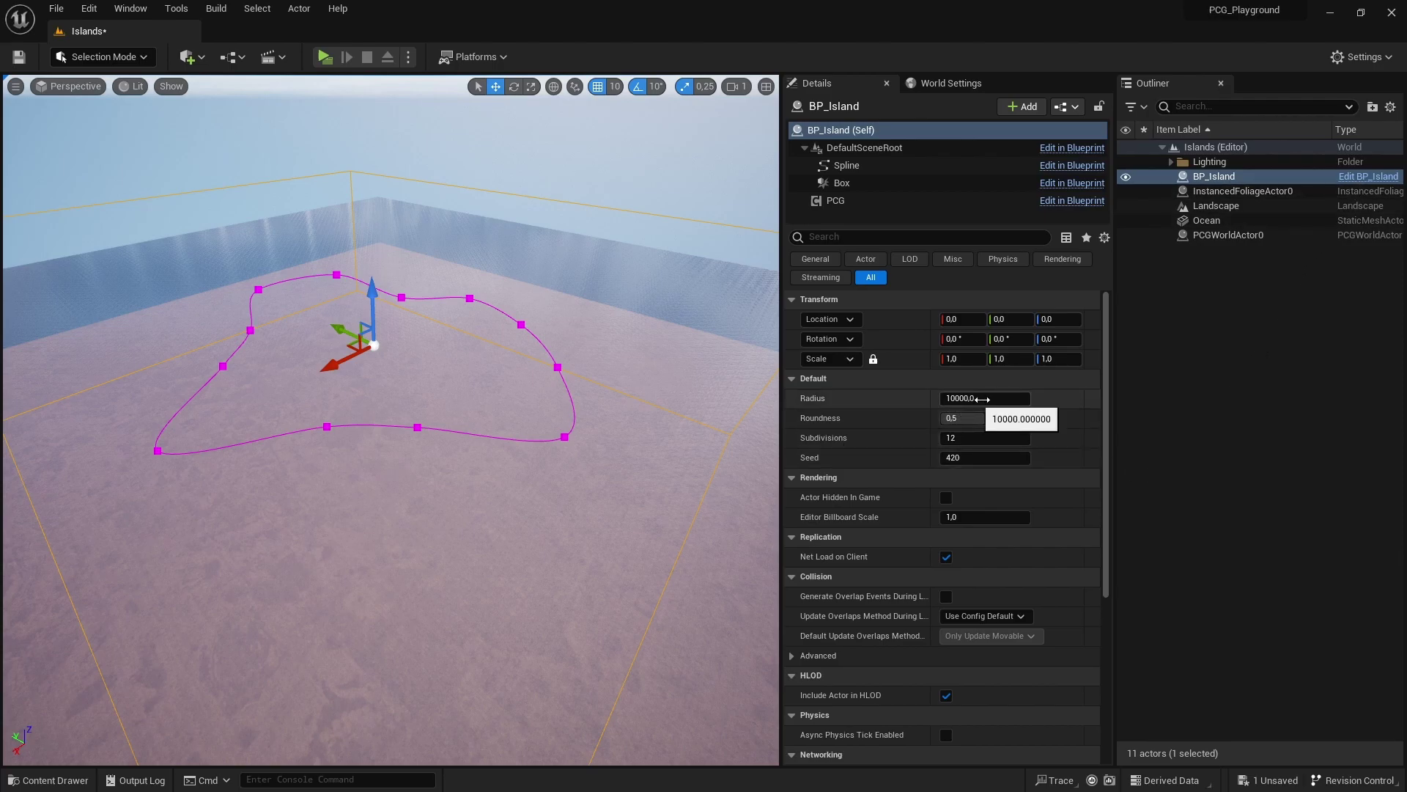
drag(974, 398, 922, 398)
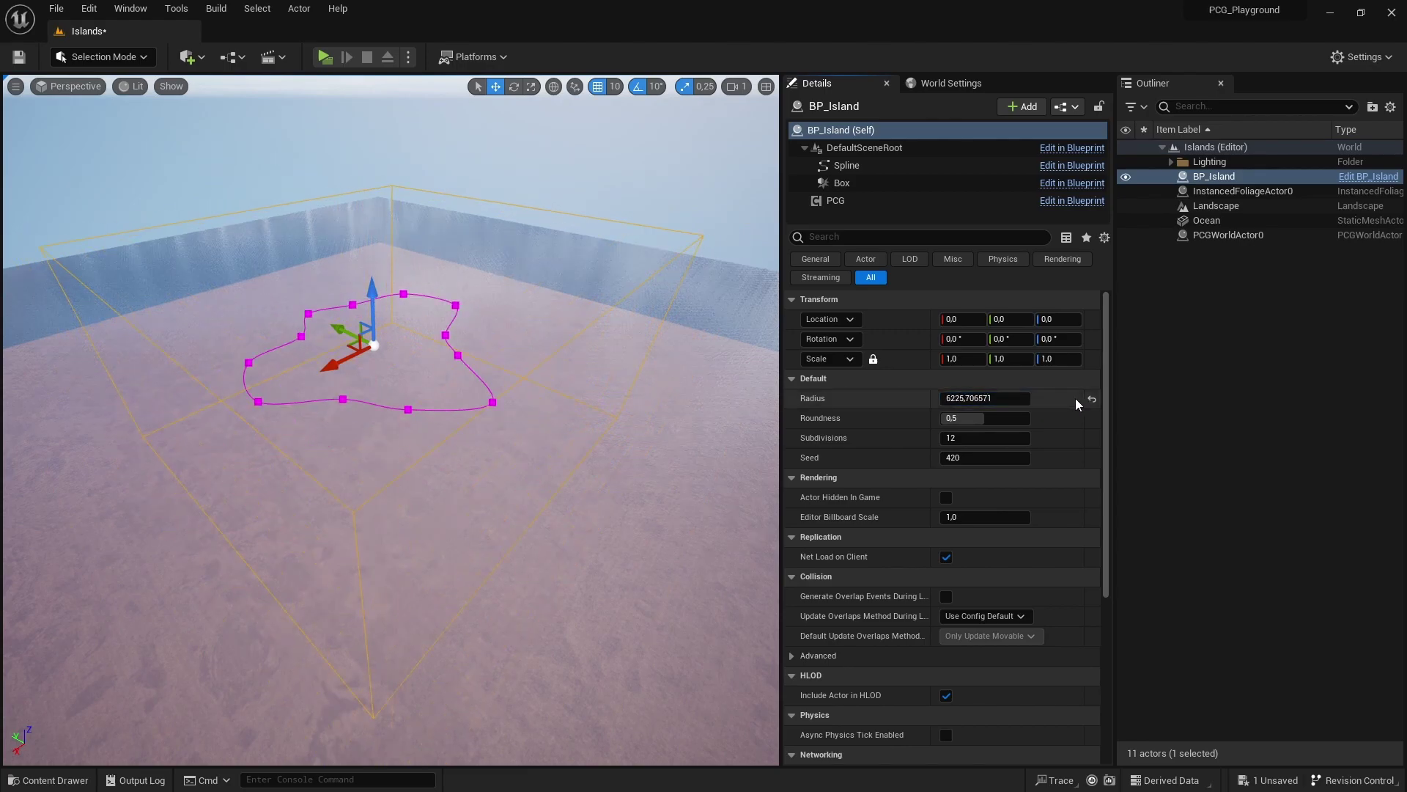
Step: Restore BP_Island's default Radius, try a Roundness of 0.712 with 29 Subdivisions, and reset both to their defaults
click(1092, 399)
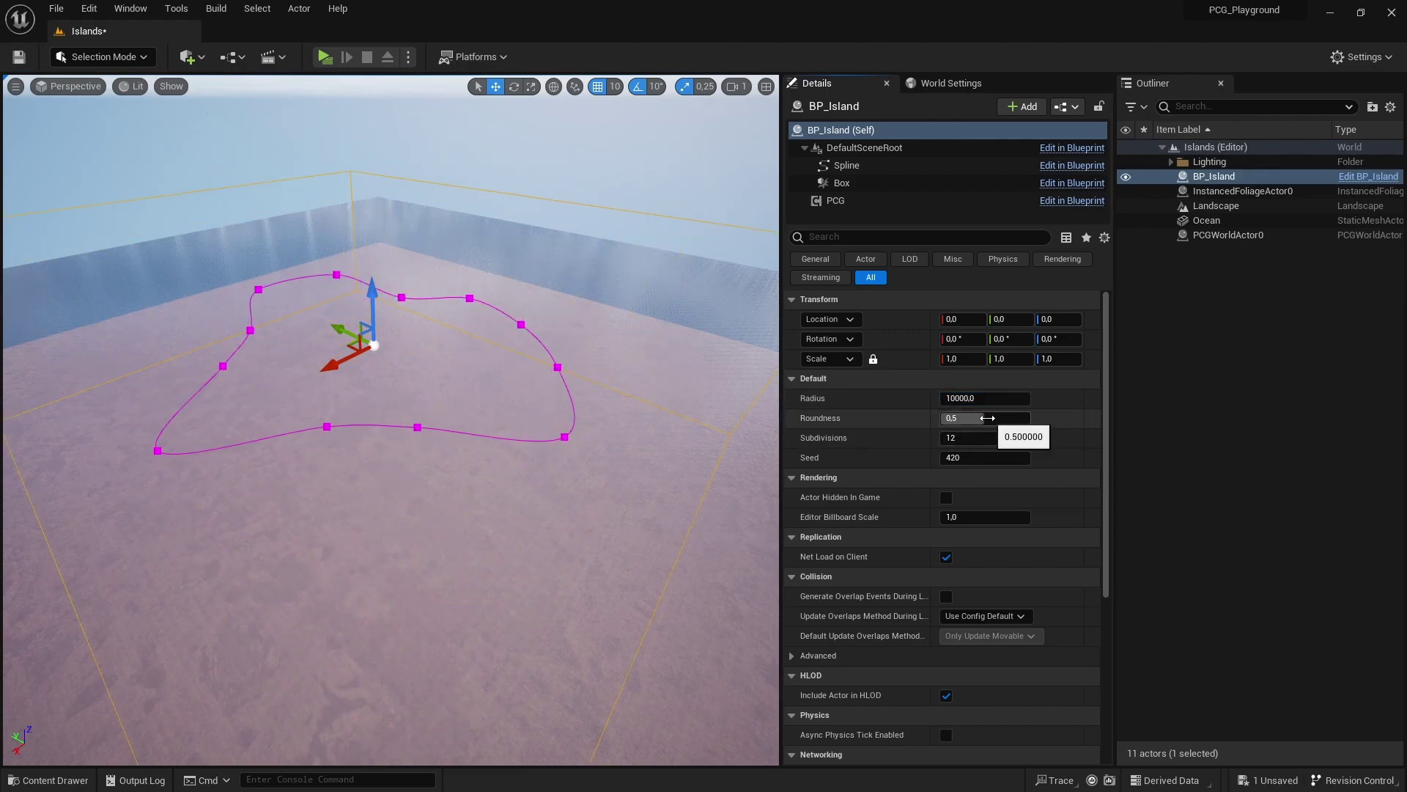
drag(983, 418, 1028, 437)
click(1092, 439)
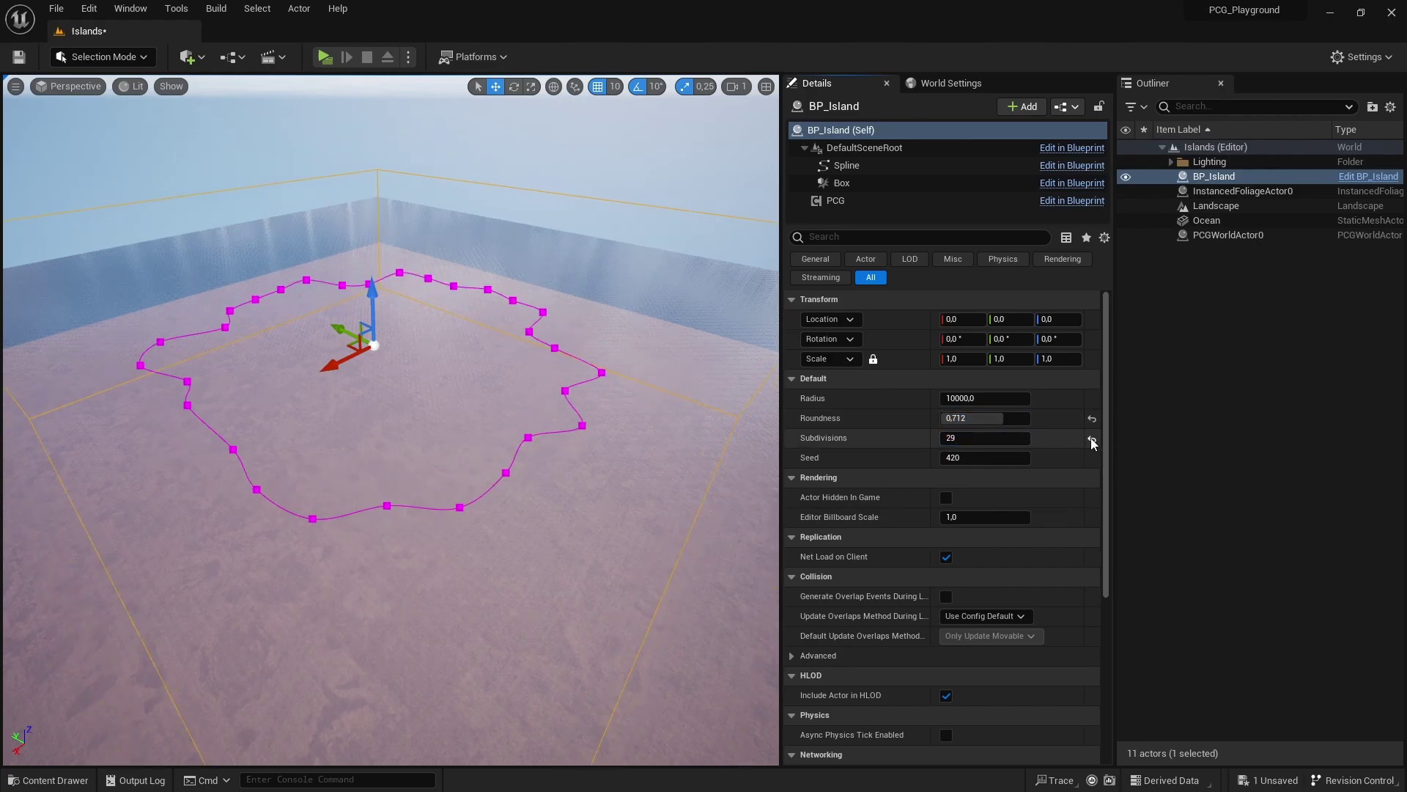
click(1092, 418)
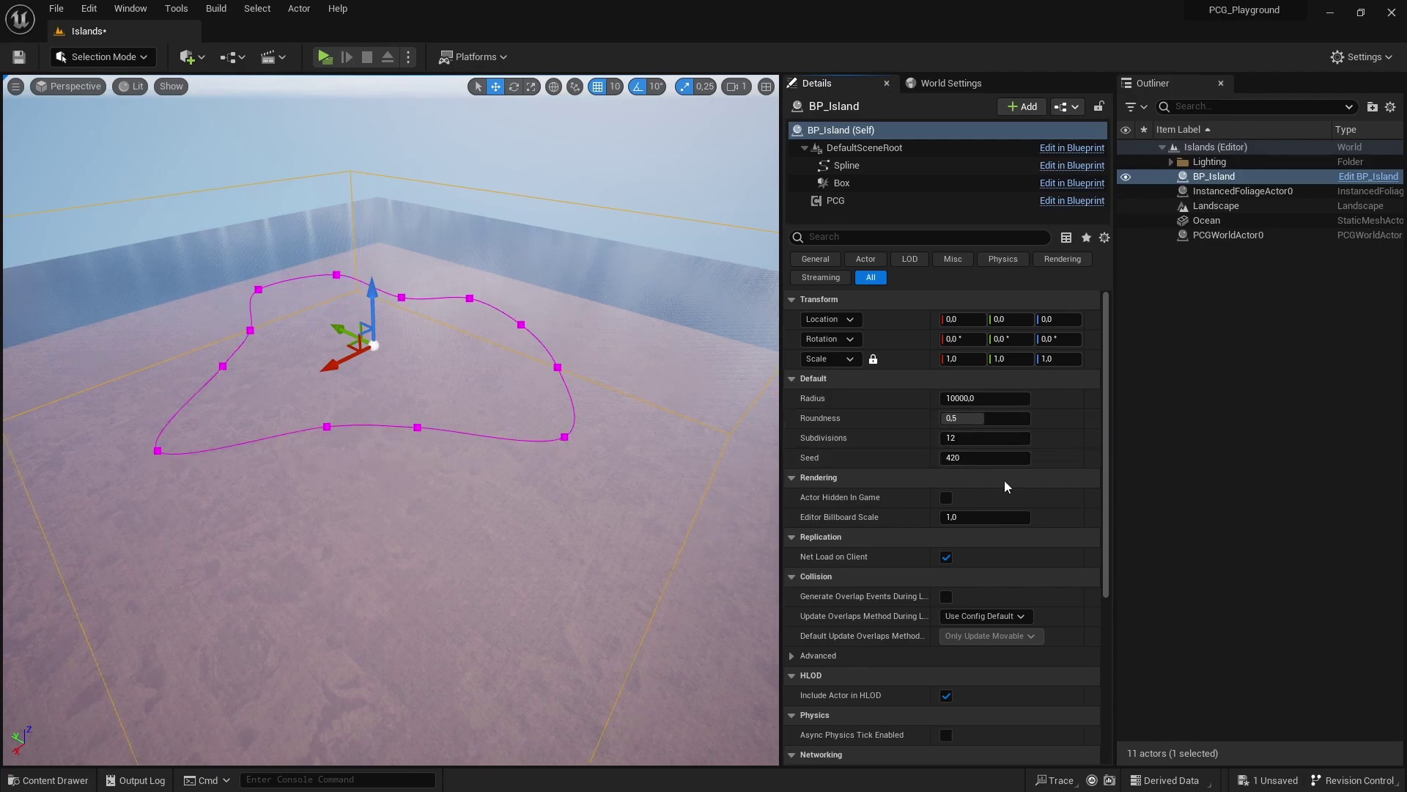
Step: Switch the editor to Landscape mode and search the plugins list for "landmass"
click(143, 58)
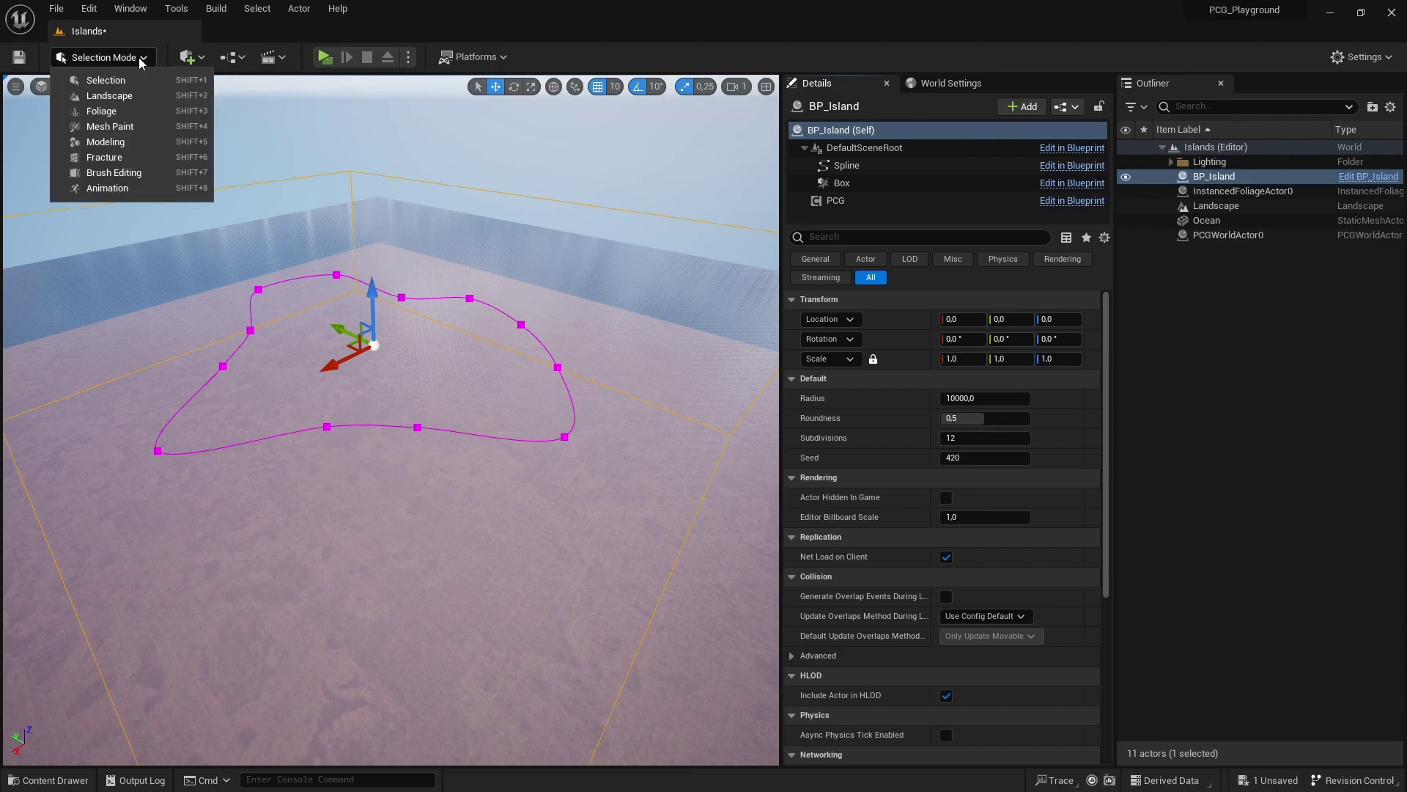
click(105, 99)
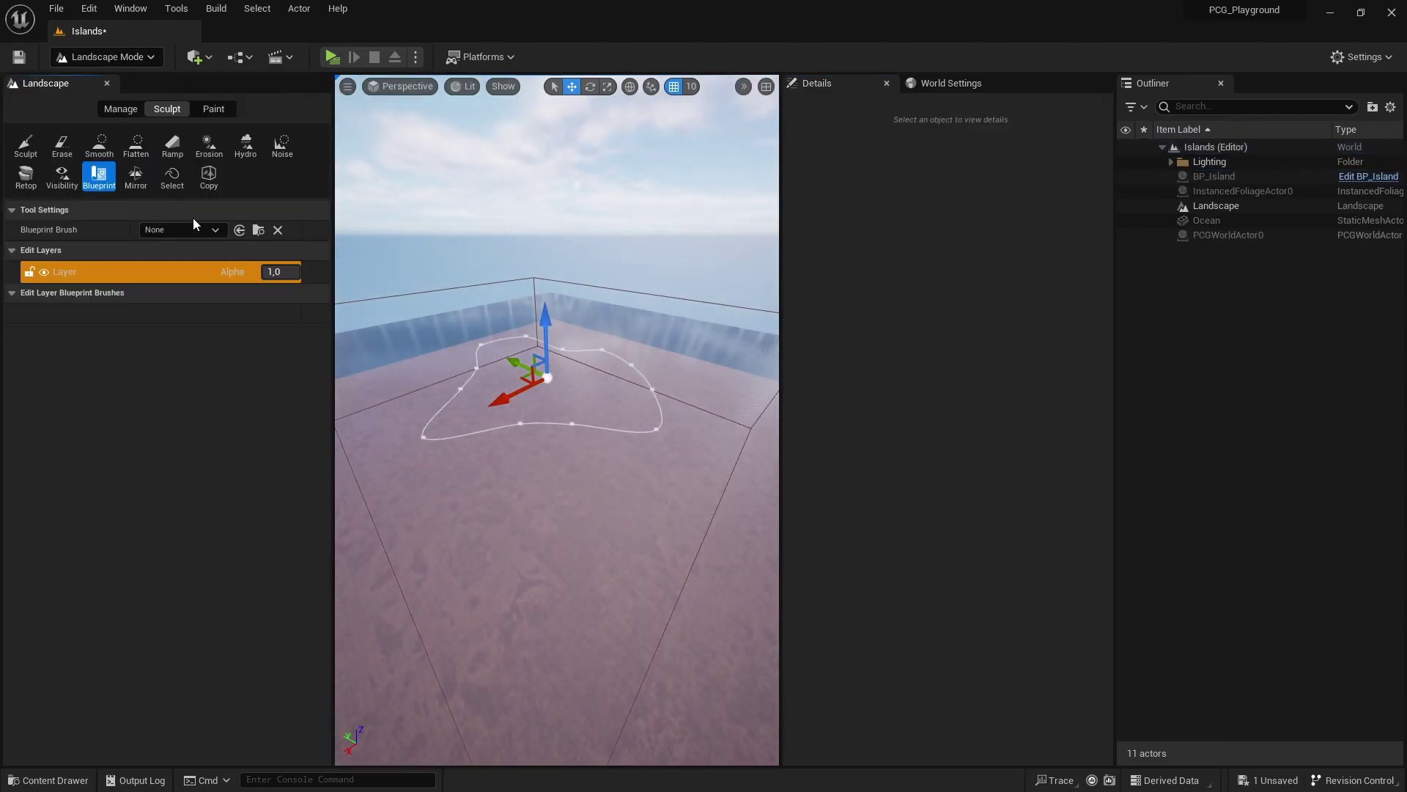
click(89, 8)
click(117, 235)
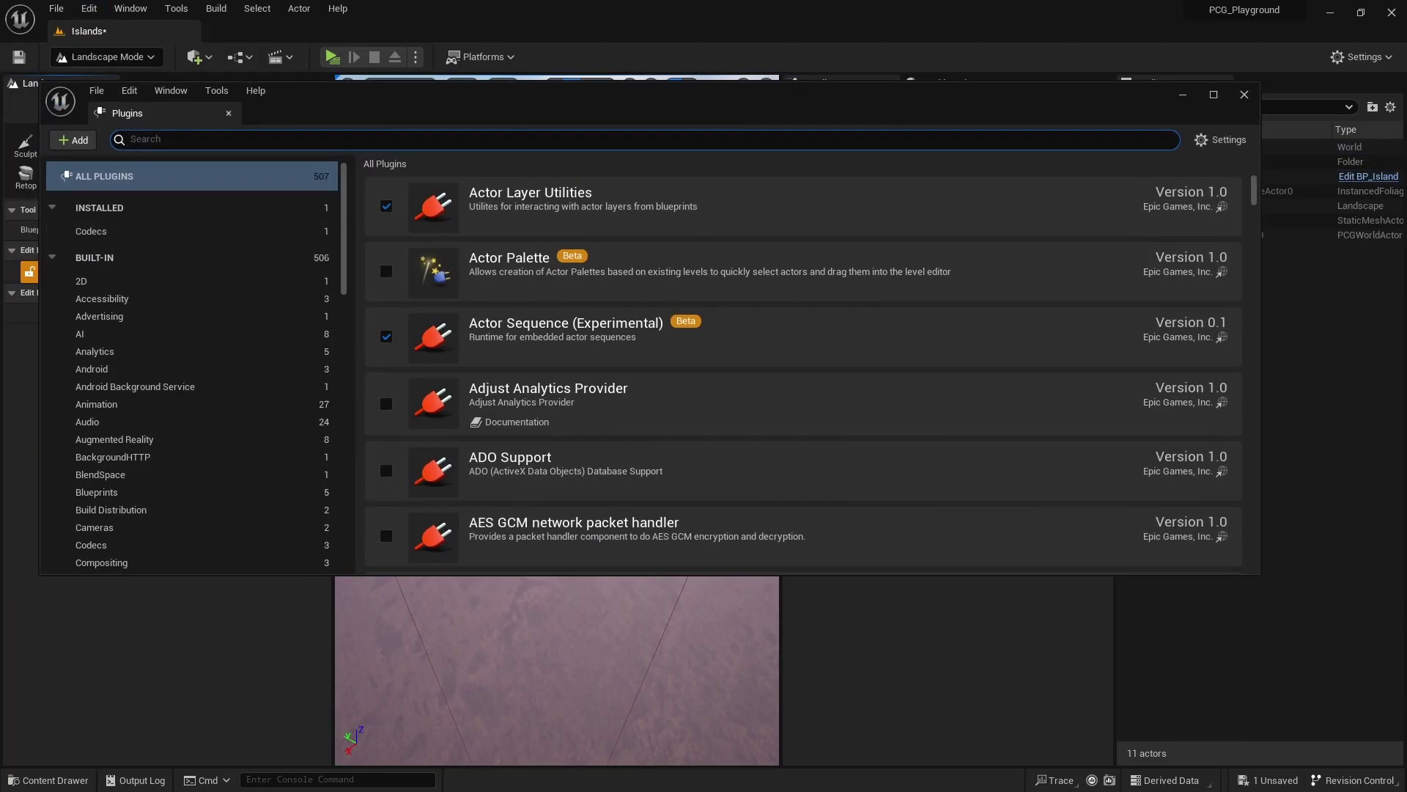
text(landmass)
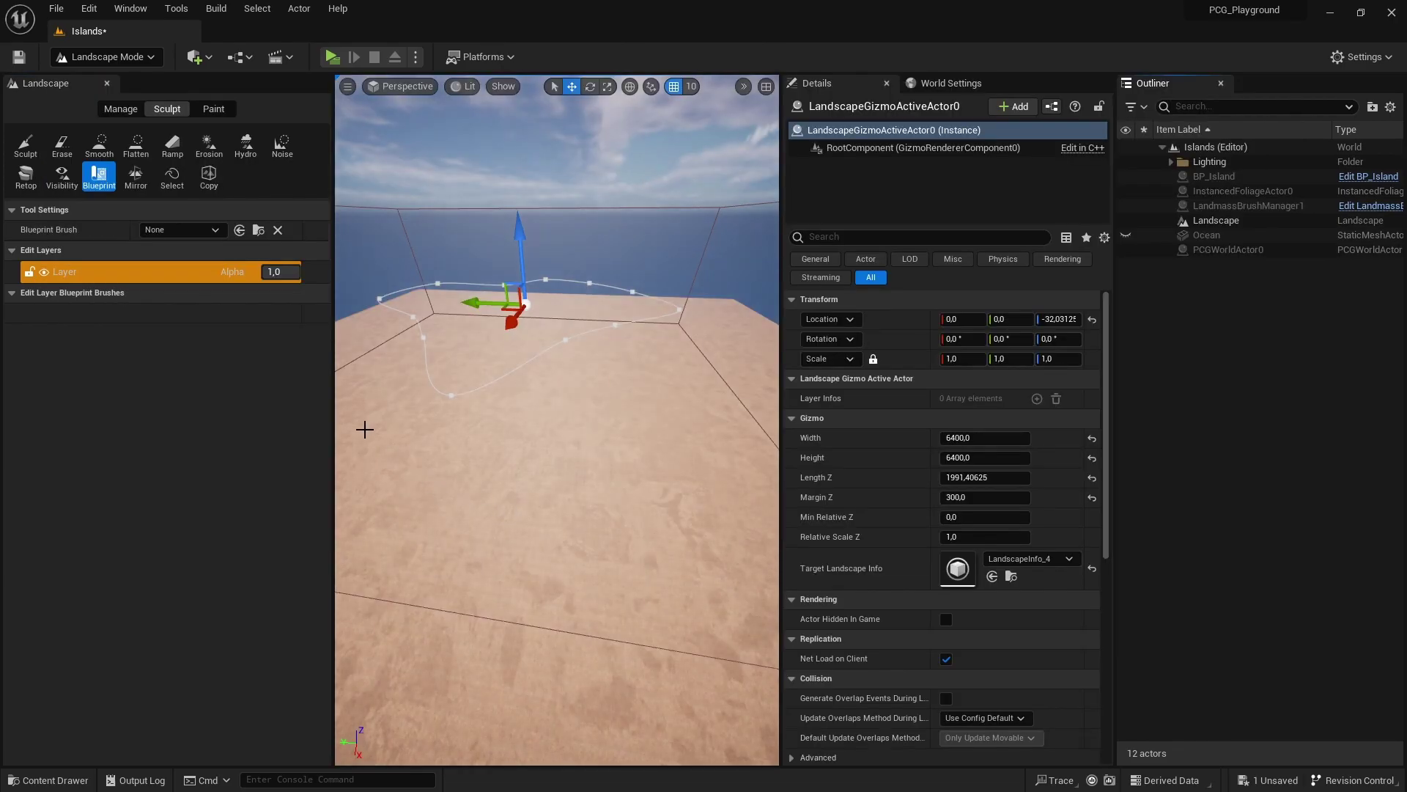
Step: Place a CustomBrush_Landmass blueprint brush on the landscape in front of the island spline and set its Z location to 0
click(183, 229)
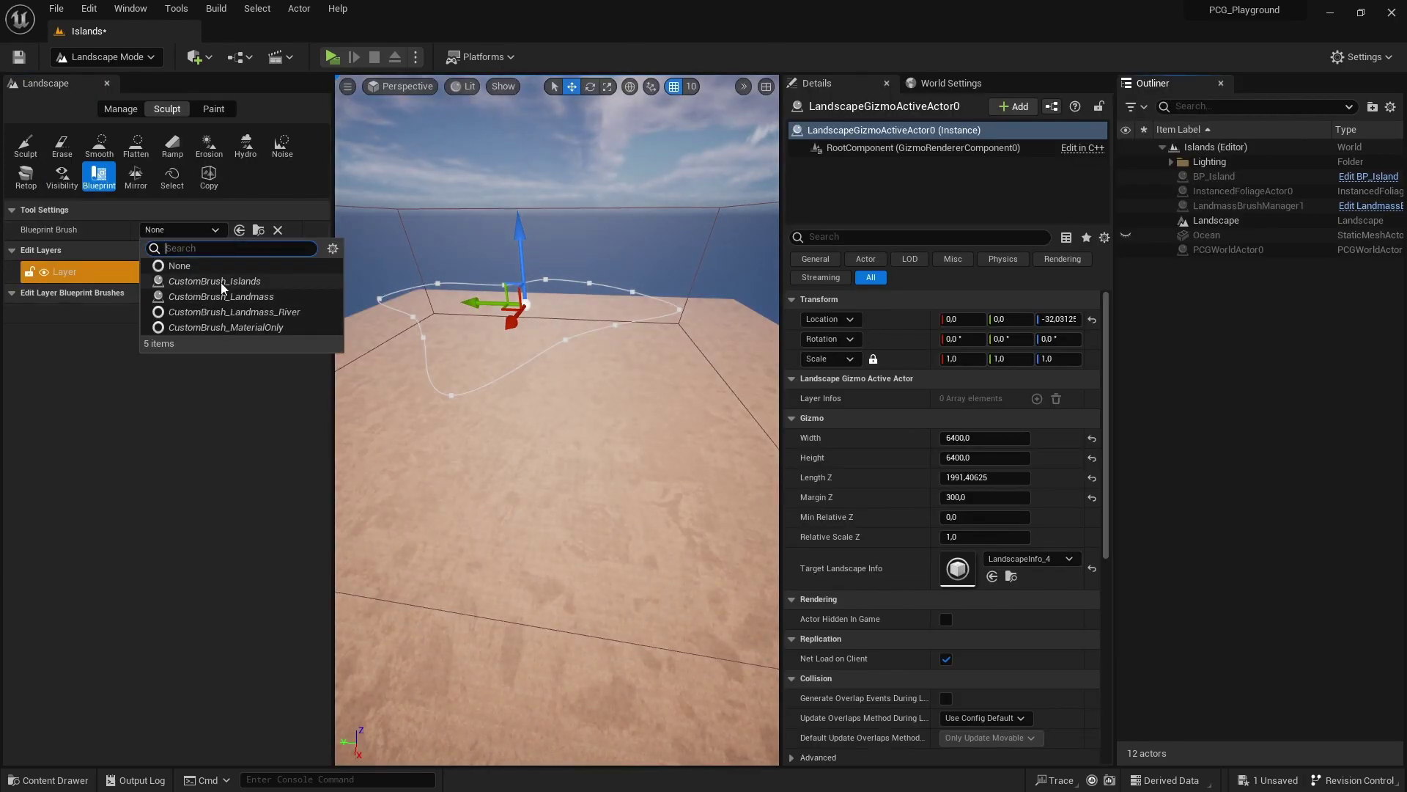
click(209, 297)
click(525, 542)
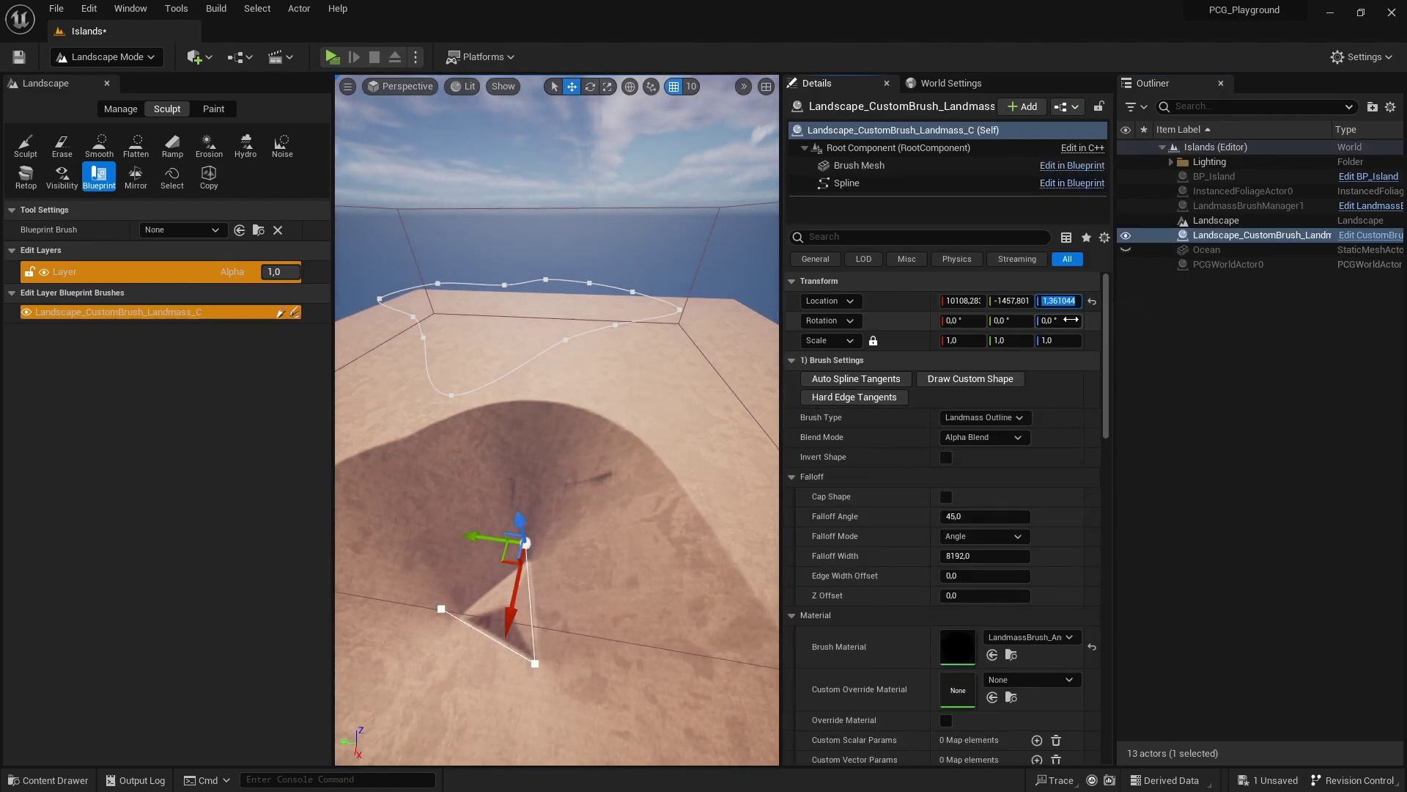
text(0)
key(Return)
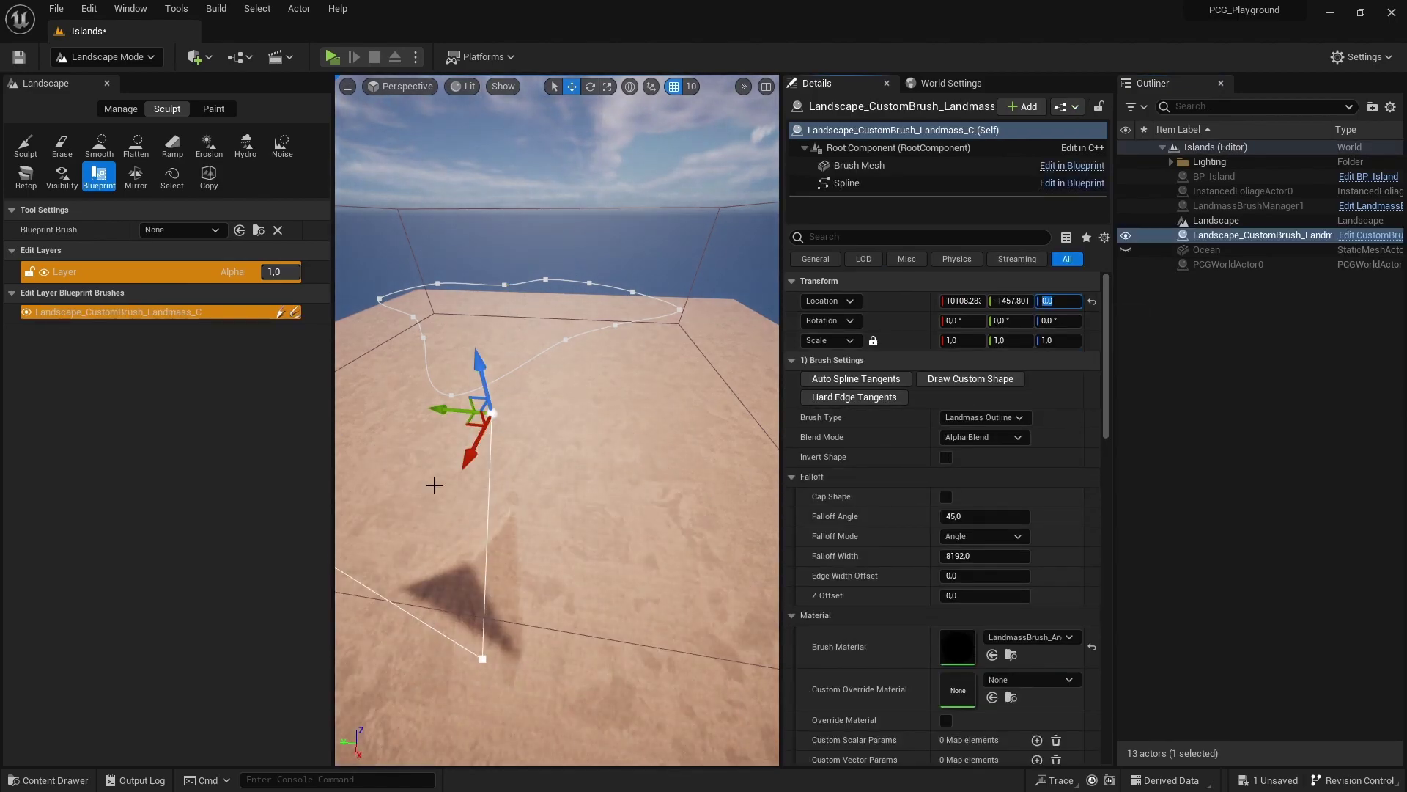
Step: Raise the landmass brush to a Z location of 2120 and reduce its Falloff Angle to about 19
drag(480, 370, 451, 282)
right_drag(451, 282, 399, 323)
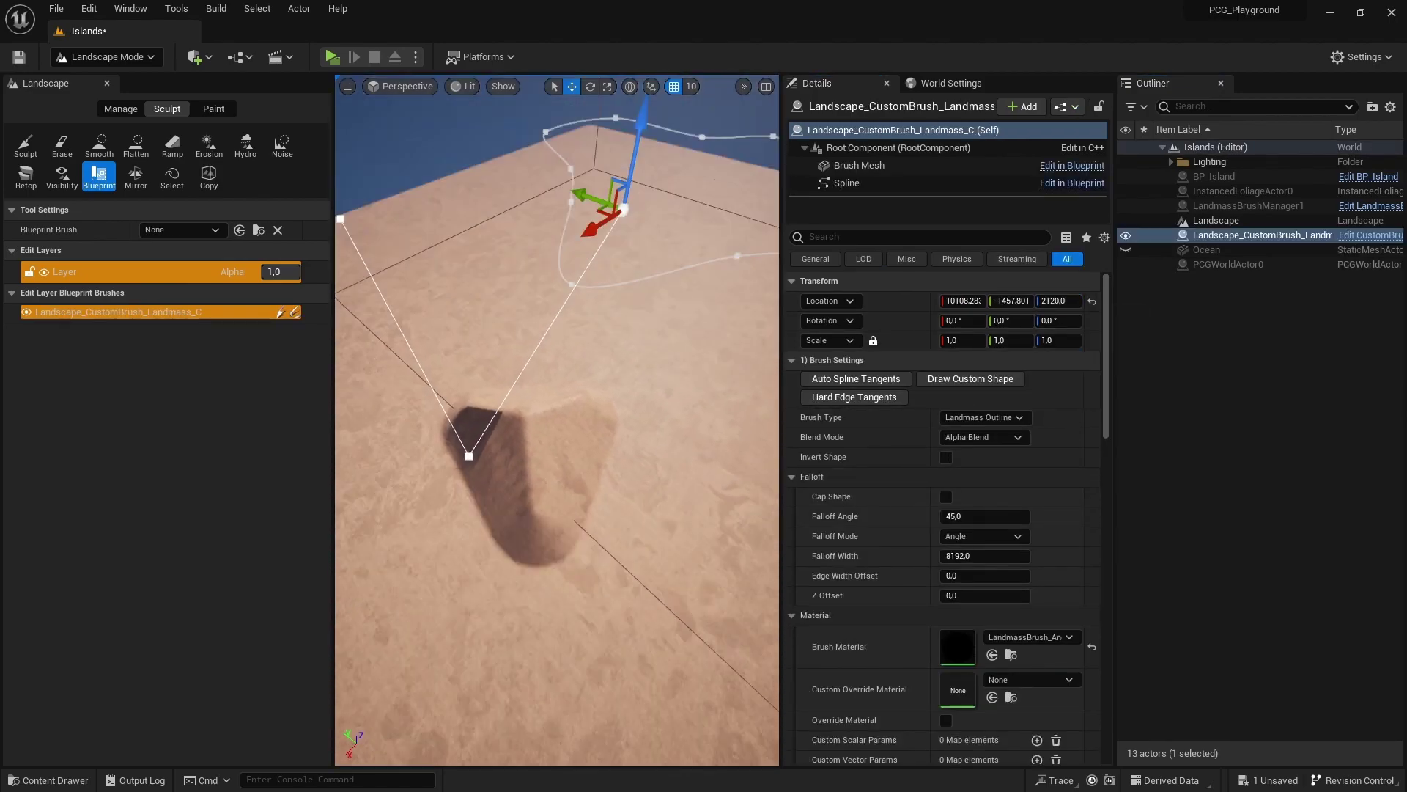
right_drag(469, 411, 483, 399)
click(792, 477)
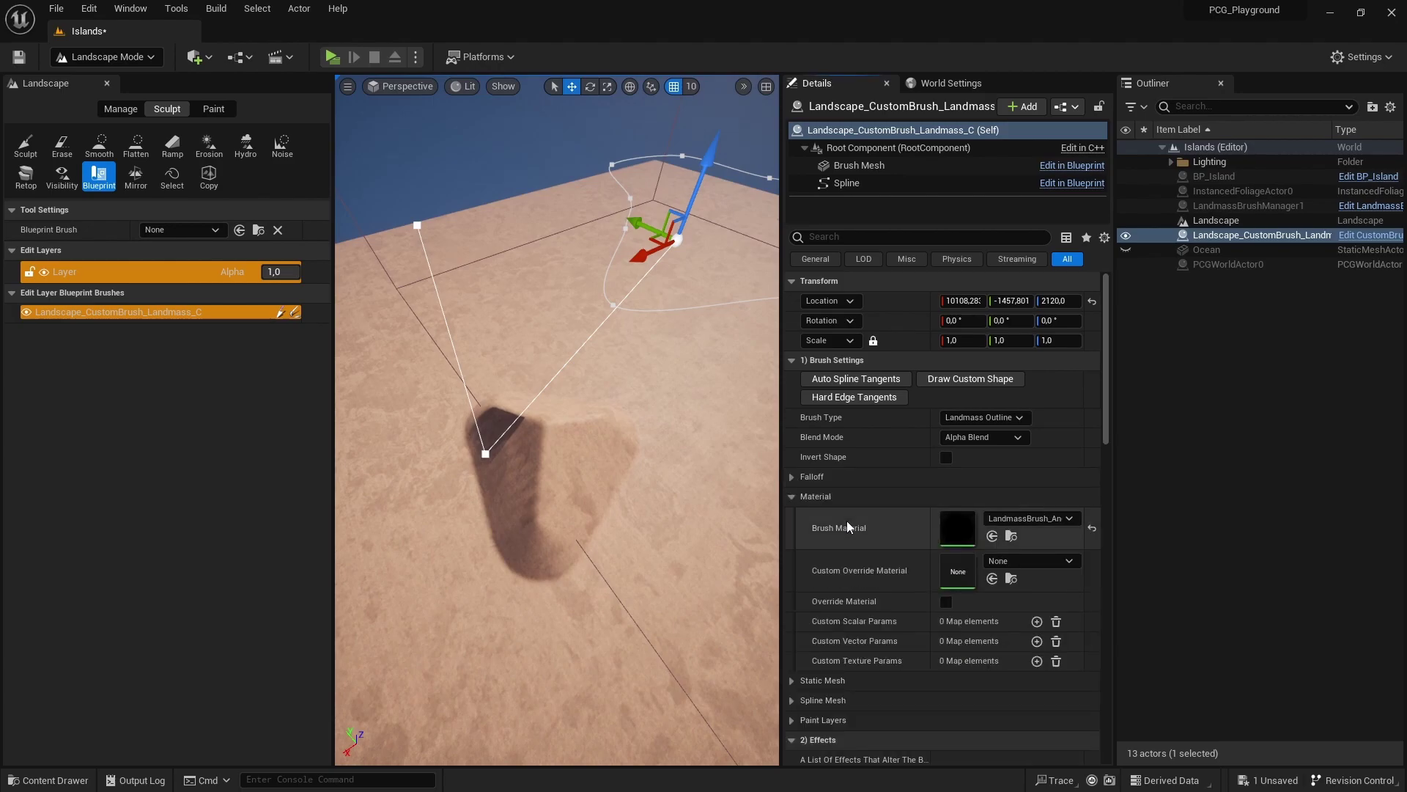
click(793, 478)
drag(986, 517, 960, 517)
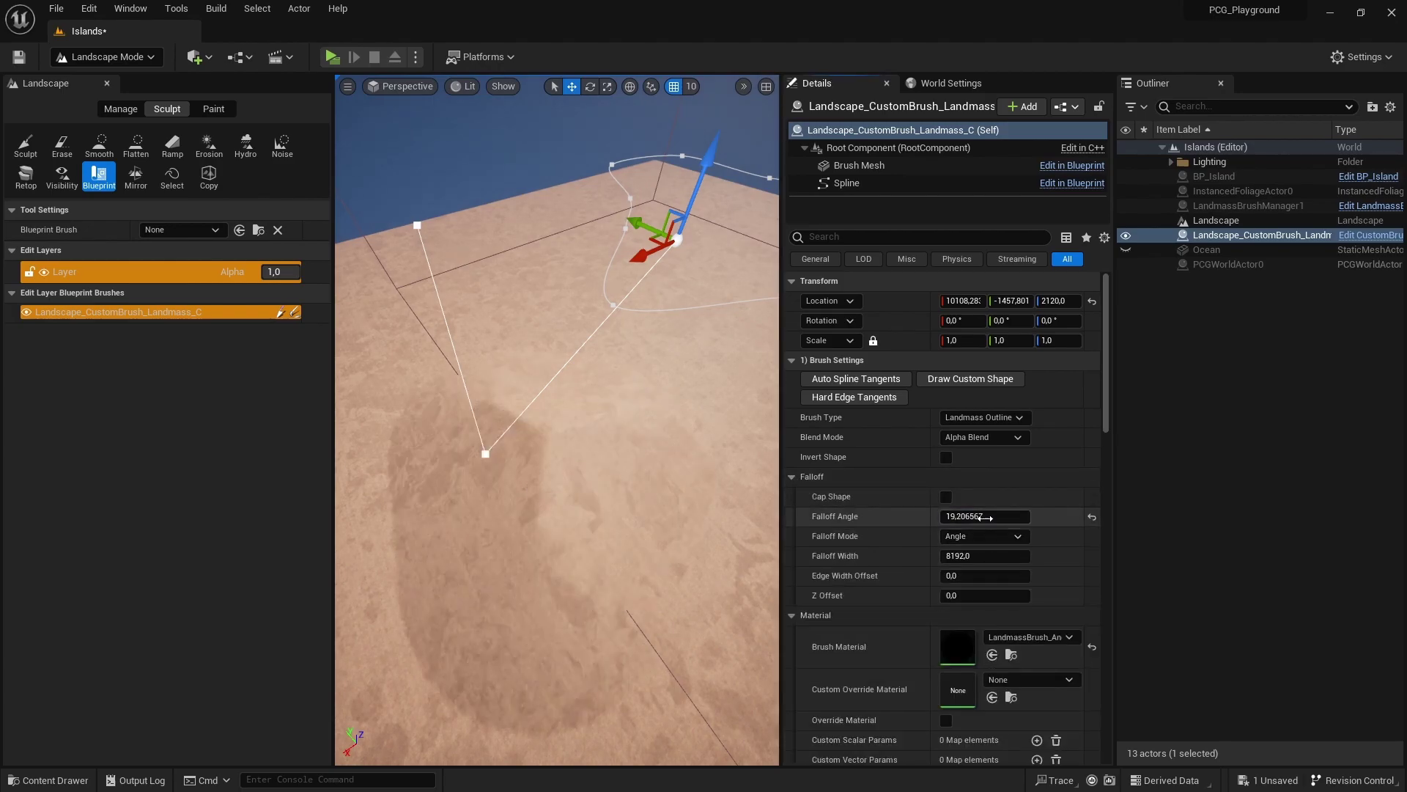
Step: Set the landmass brush's Curl 1 Strength to 0,5 and Curl 2 Strength to 0,3 in its curl noise effects
scroll(944, 535, down, 10)
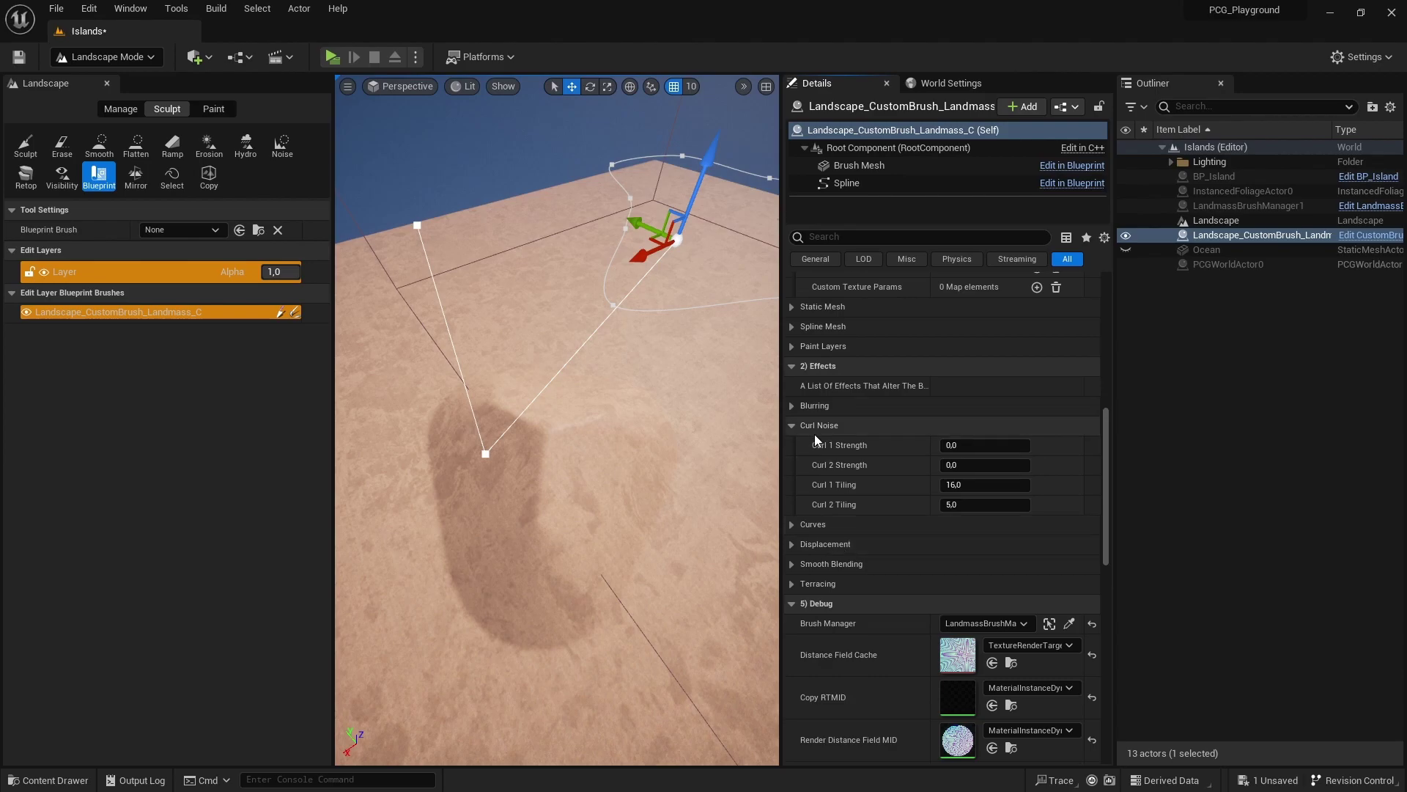
click(980, 445)
text(0,5)
key(Return)
click(969, 468)
text(0,)
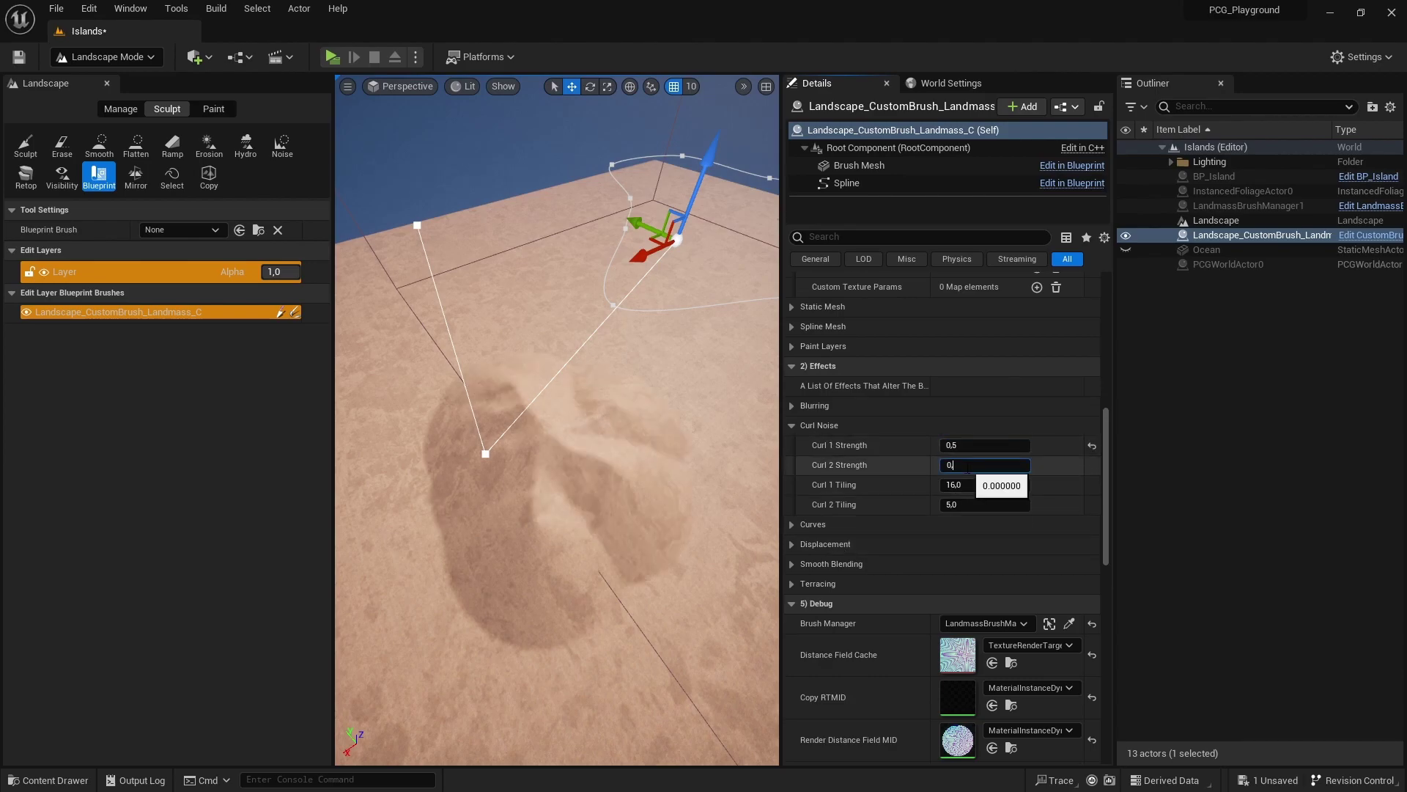
text(3)
key(Return)
Step: Delete the CustomBrush_Landmass brush from the landscape
alt+drag(602, 450, 670, 446)
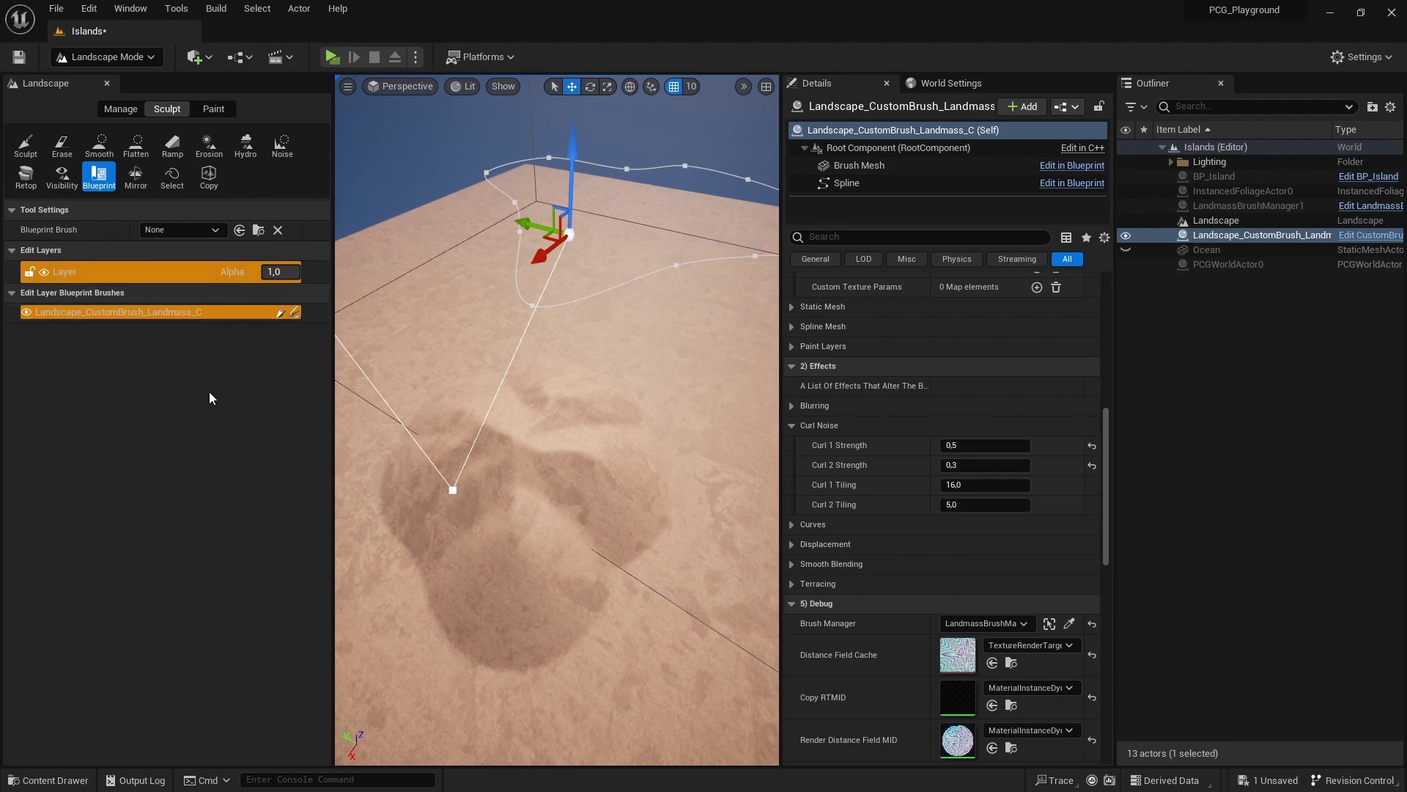
key(Delete)
click(814, 460)
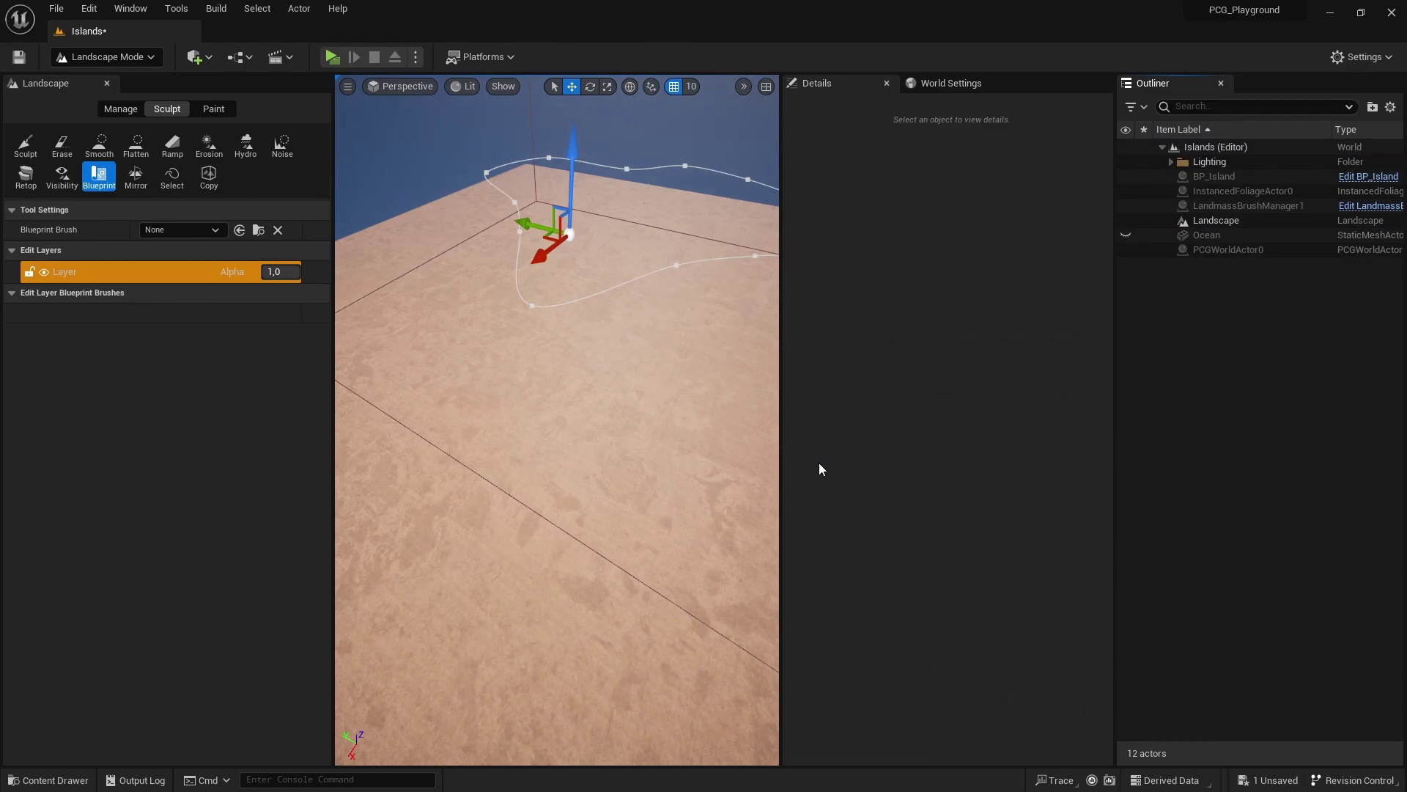
Step: Place a CustomBrush_Islands blueprint brush on the landscape in front of the island spline
click(184, 230)
click(237, 280)
click(589, 418)
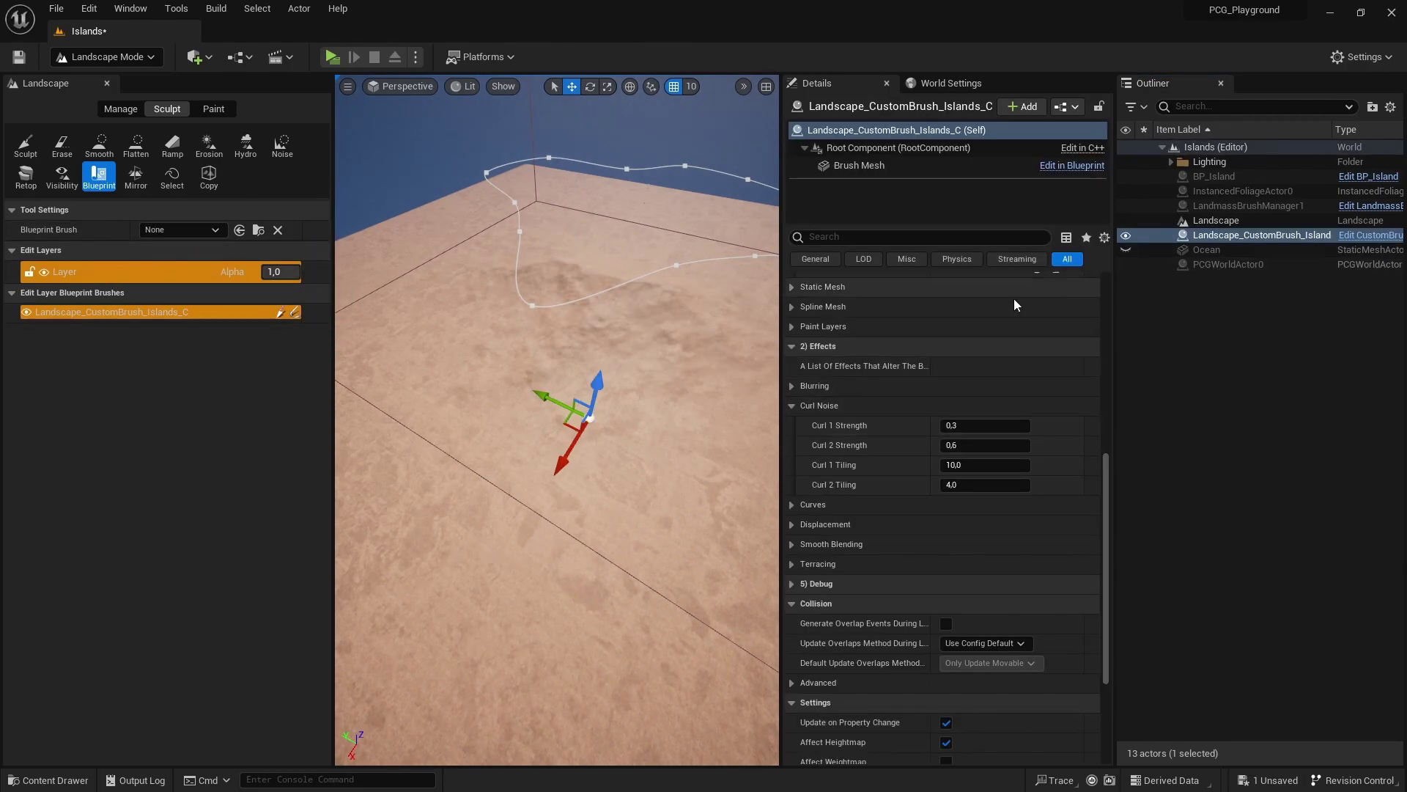
Step: Set the islands brush's falloff Z Offset to 6450 to raise the island out of the water
scroll(860, 384, up, 8)
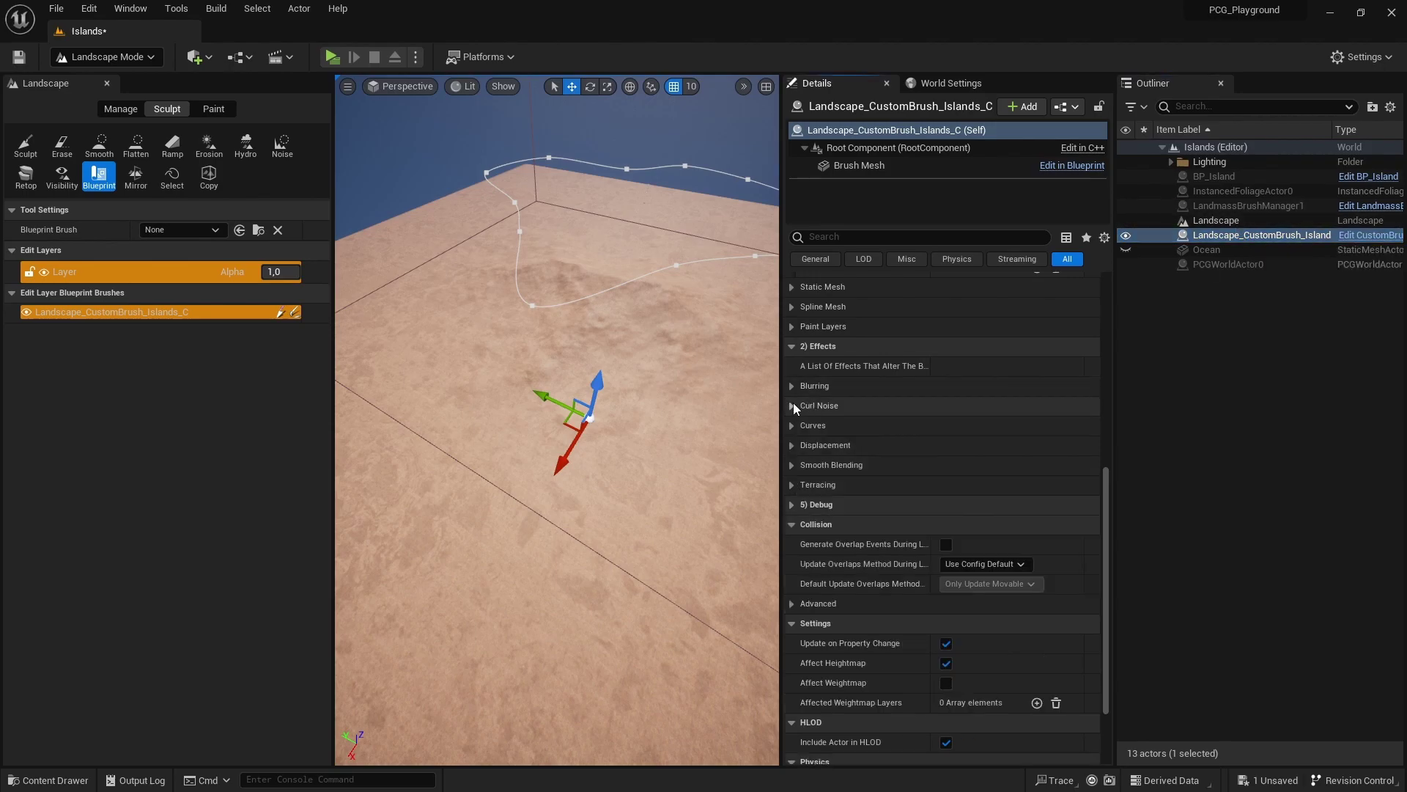
click(974, 423)
text(6)
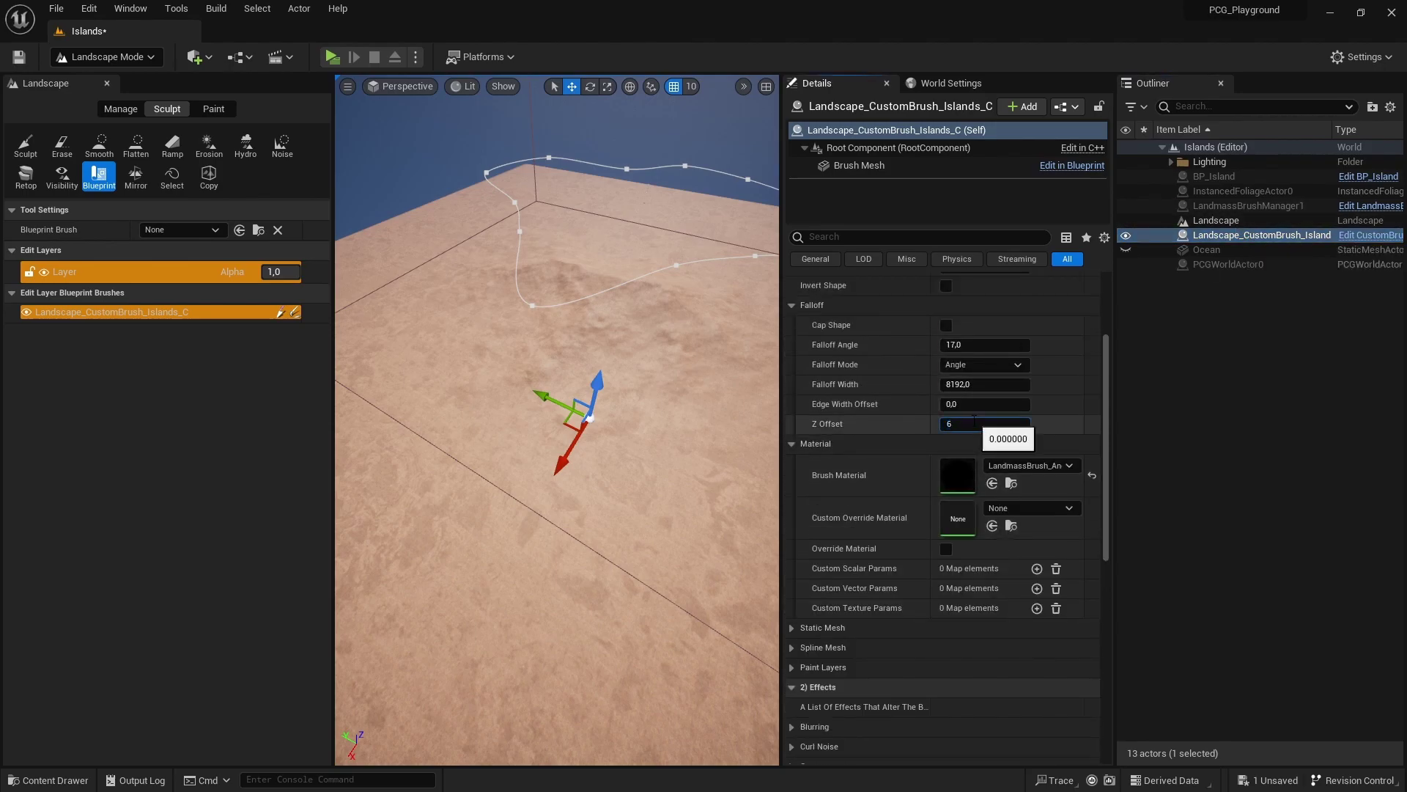
text(450)
key(Return)
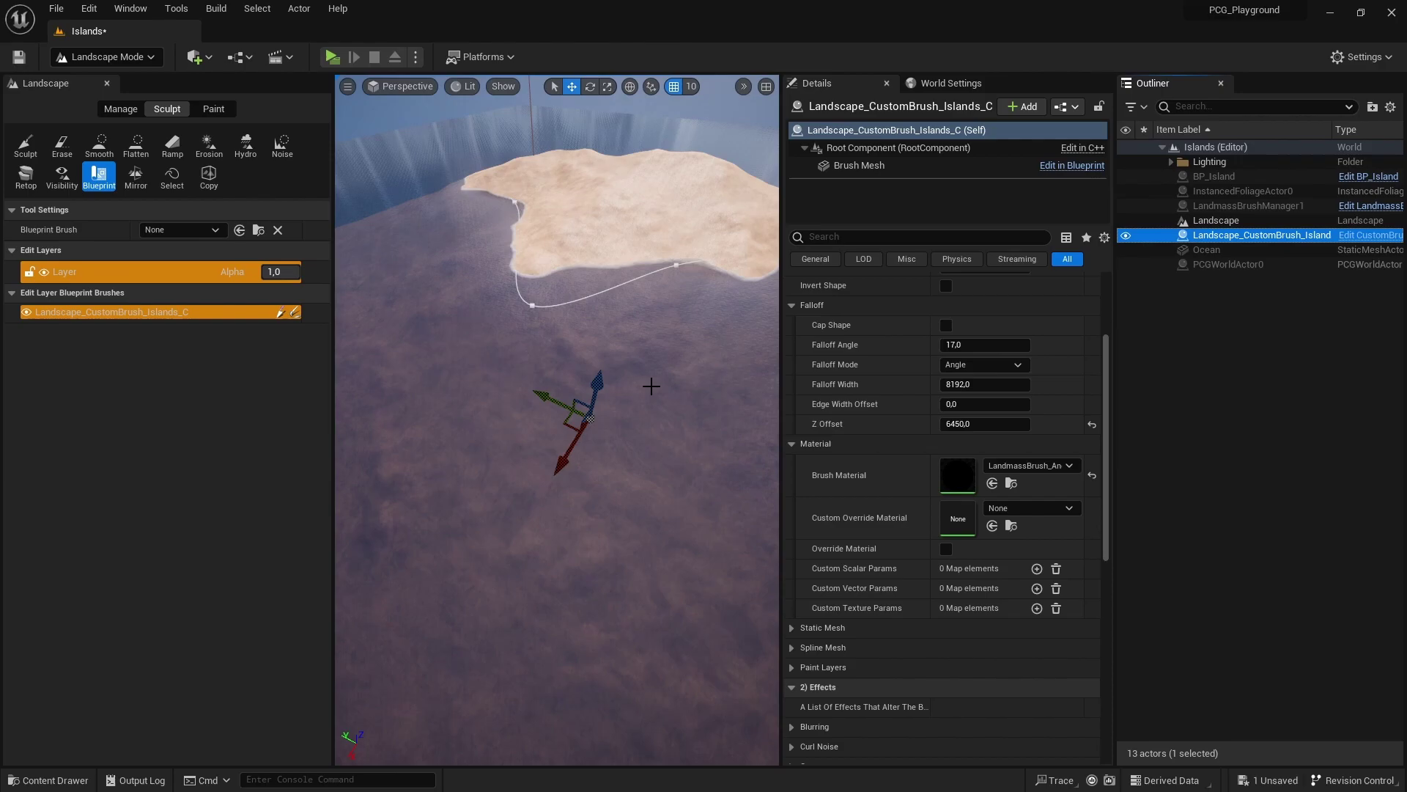
right_drag(651, 386, 632, 370)
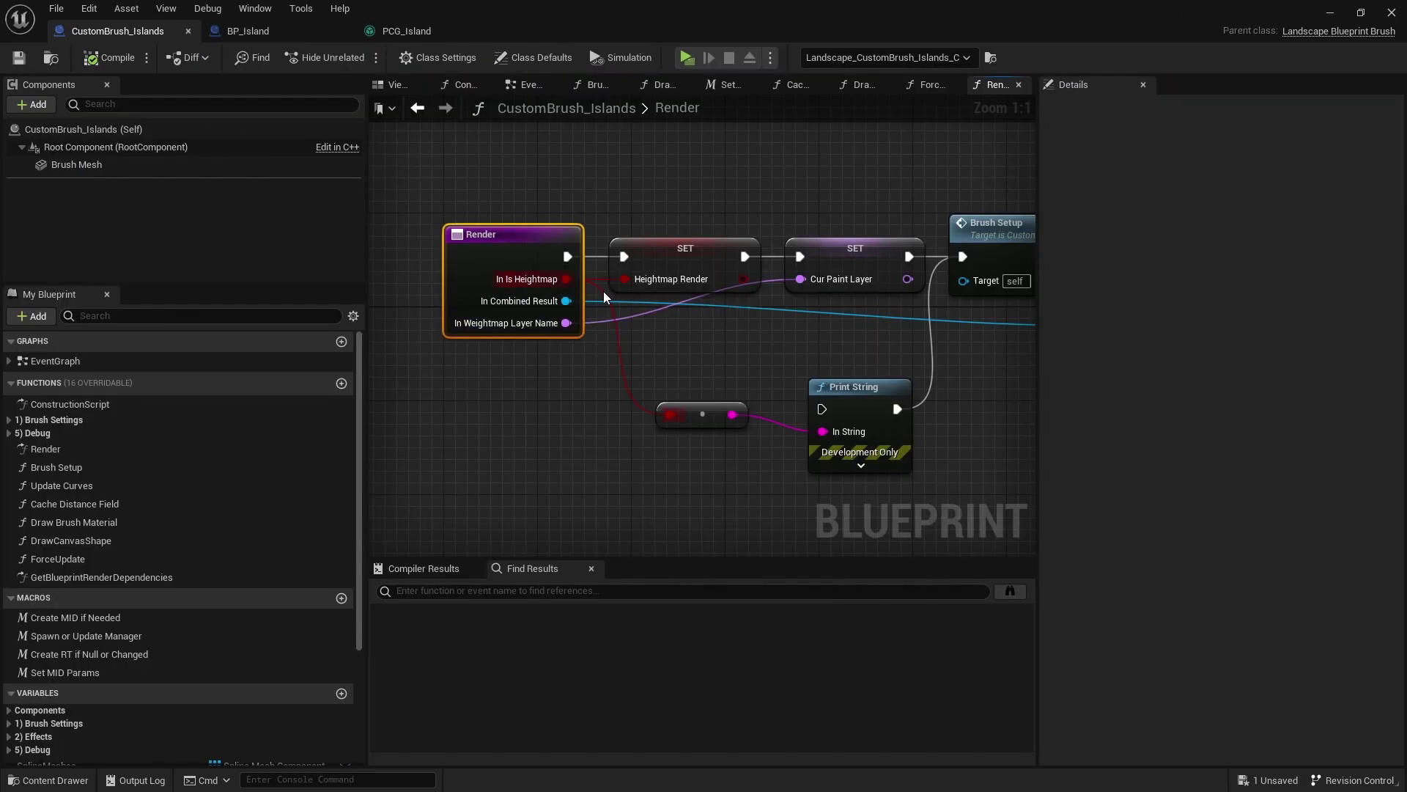
Step: Examine the Render function of the CustomBrush_Islands blueprint, including its output selection and the loop over all BP_Island actors
right_drag(967, 391, 44, 176)
right_drag(855, 302, 370, 101)
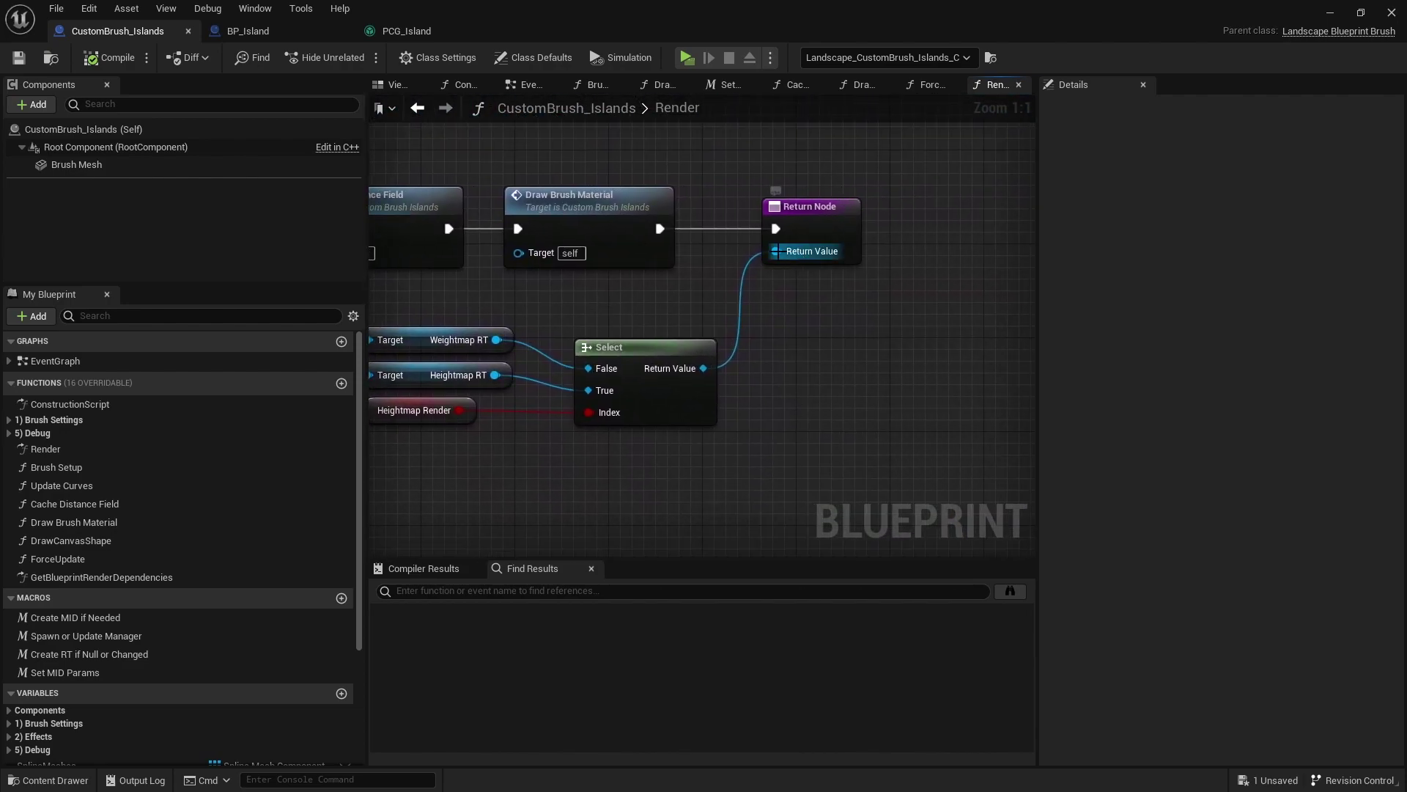
scroll(793, 299, down, 5)
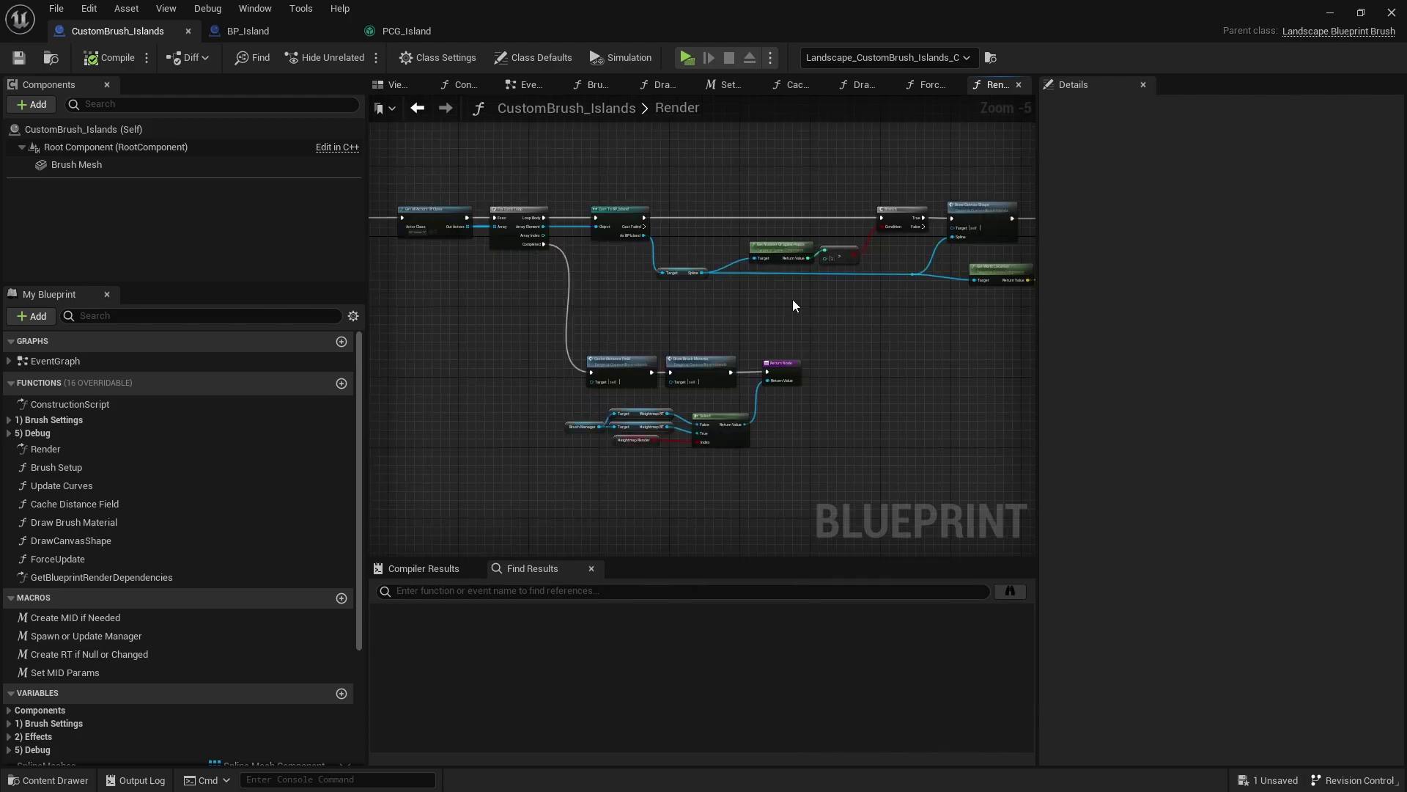
right_drag(422, 180, 495, 180)
scroll(594, 201, up, 5)
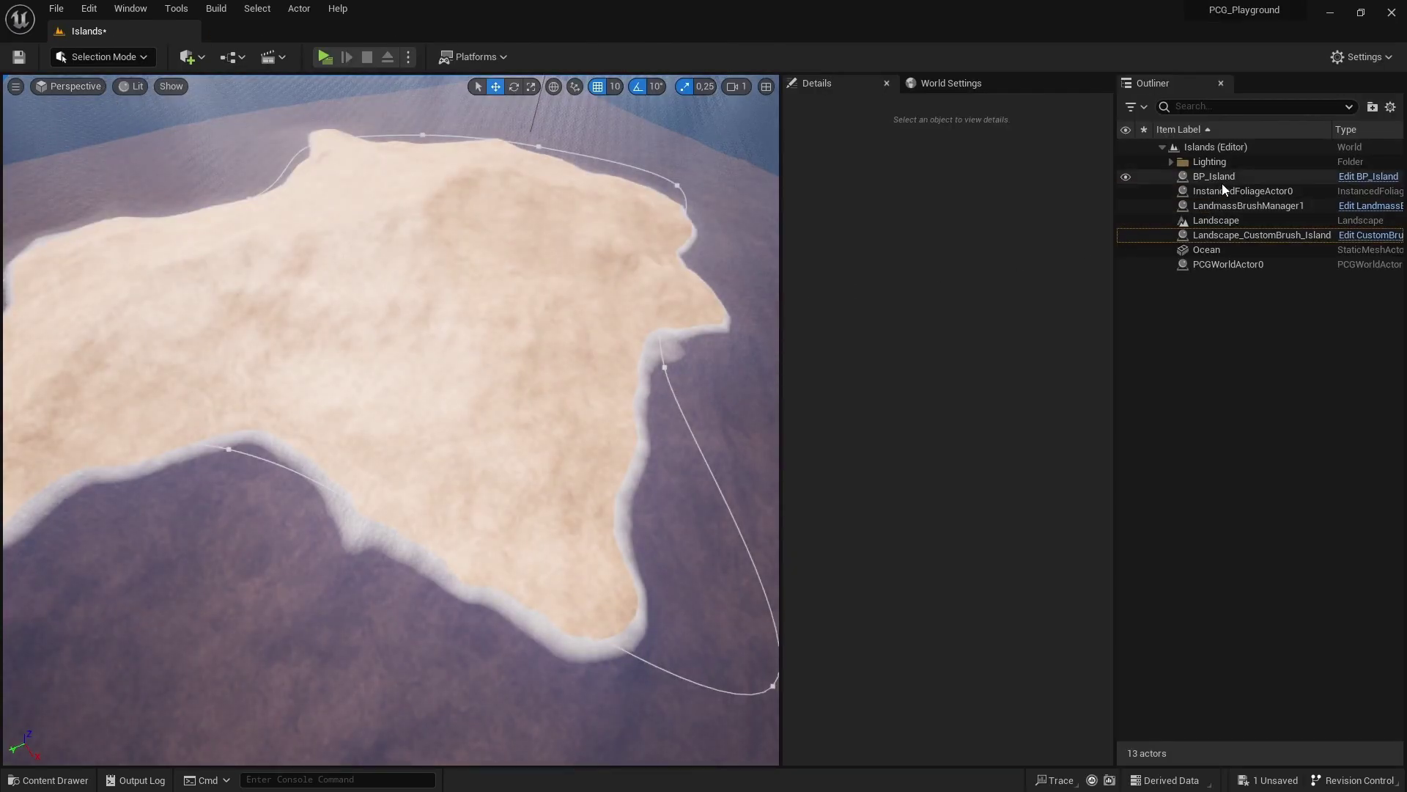
Step: Activate the PCG component of the BP_Island actor in the Islands level
click(1221, 177)
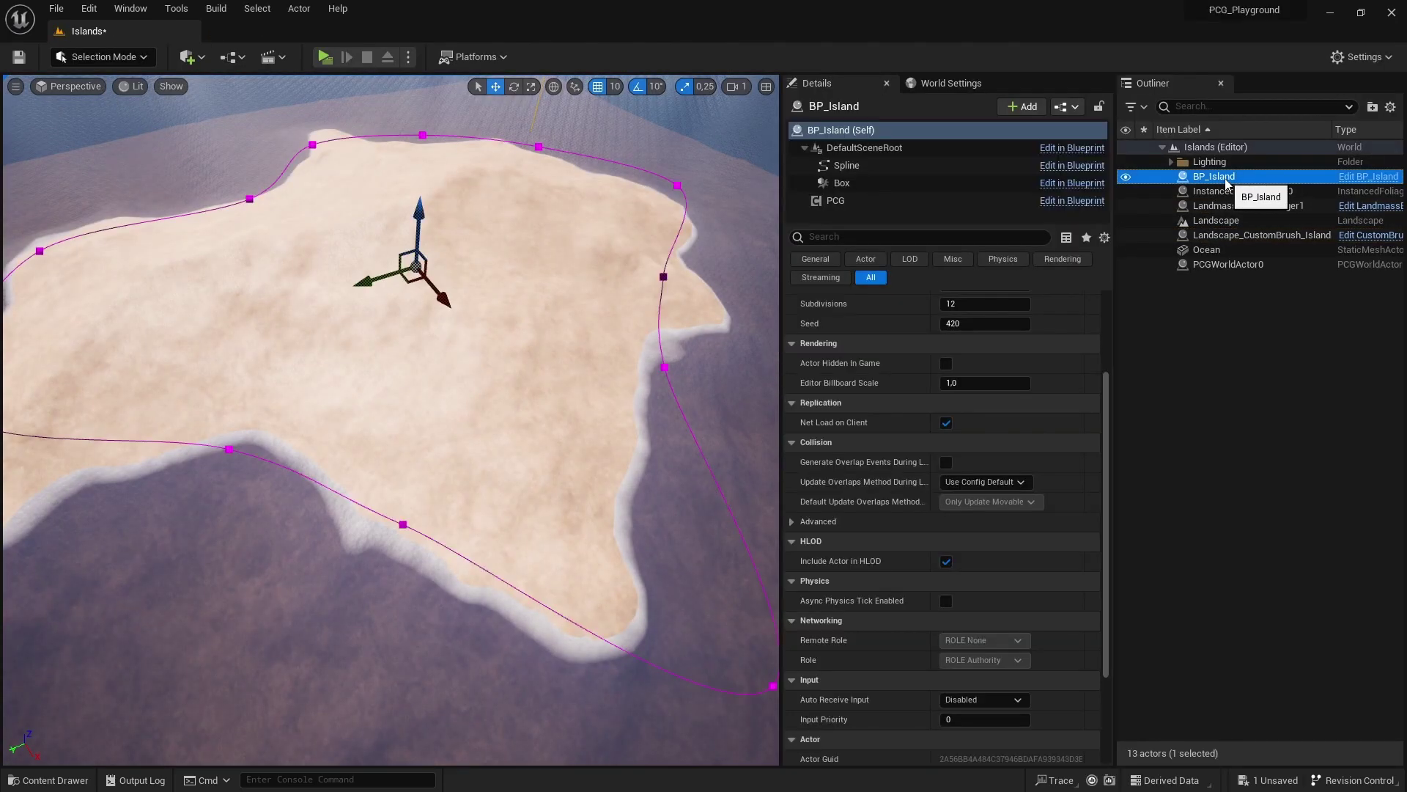
click(855, 202)
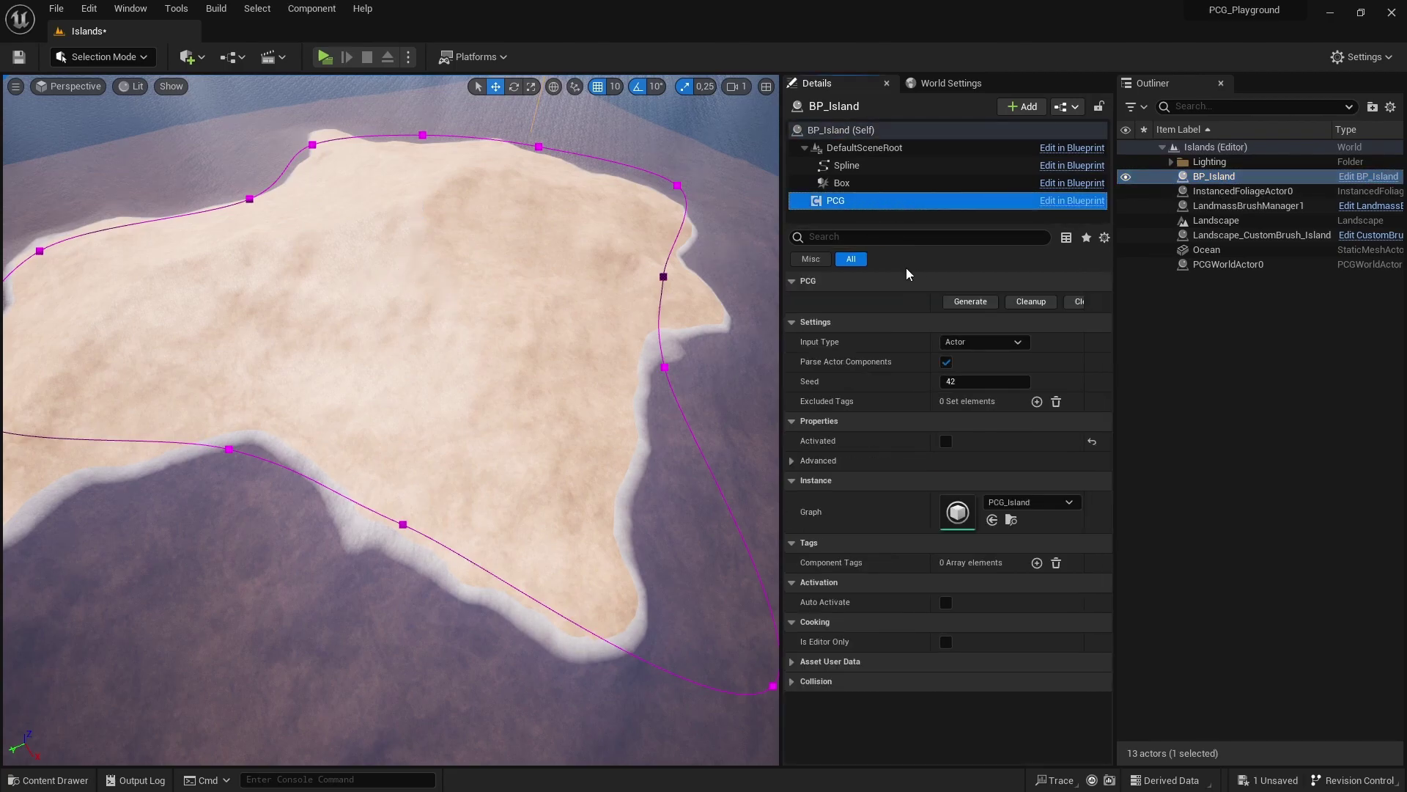
click(949, 440)
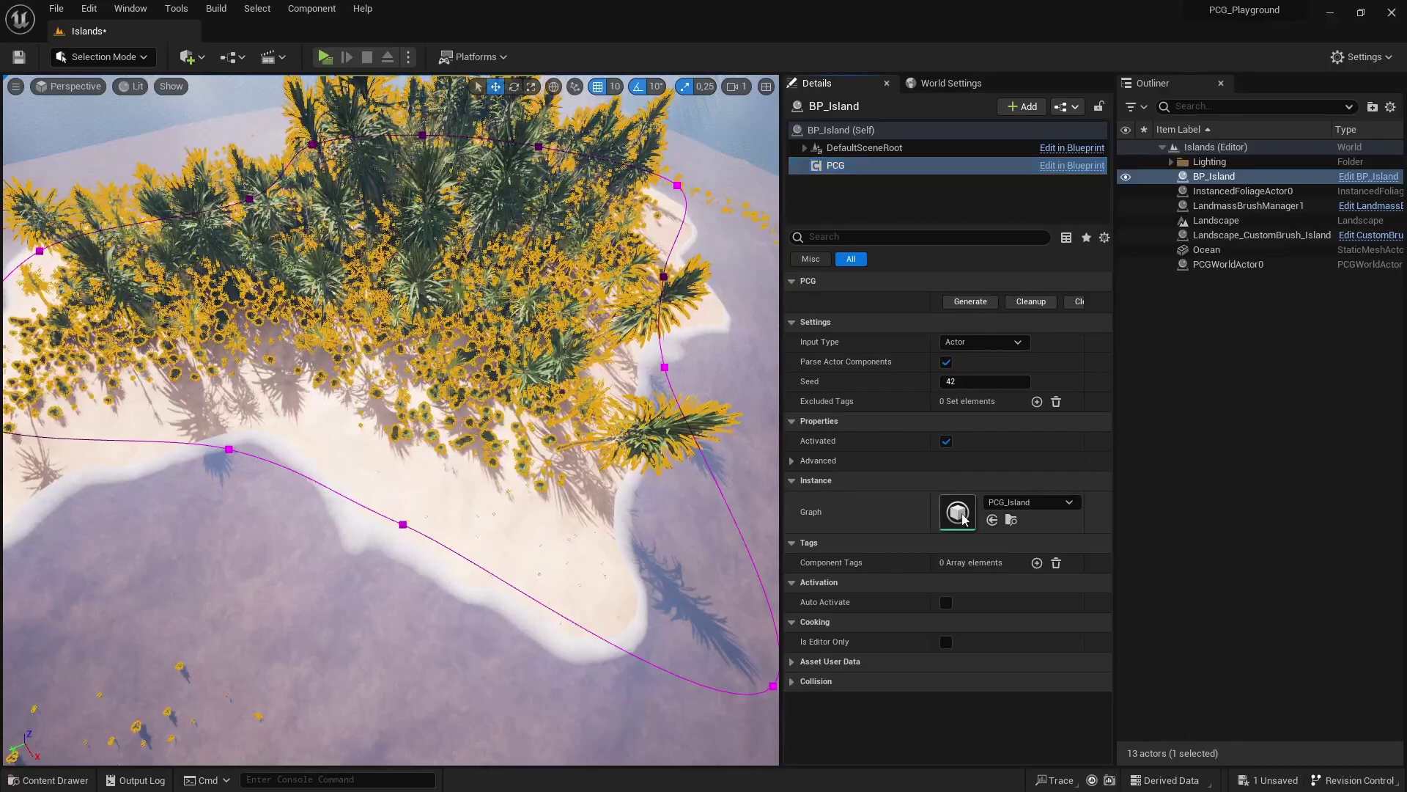
Step: Open the PCG_Island graph and examine its inputs and the Trees, Shrubs and Shore node groups
double_click(957, 511)
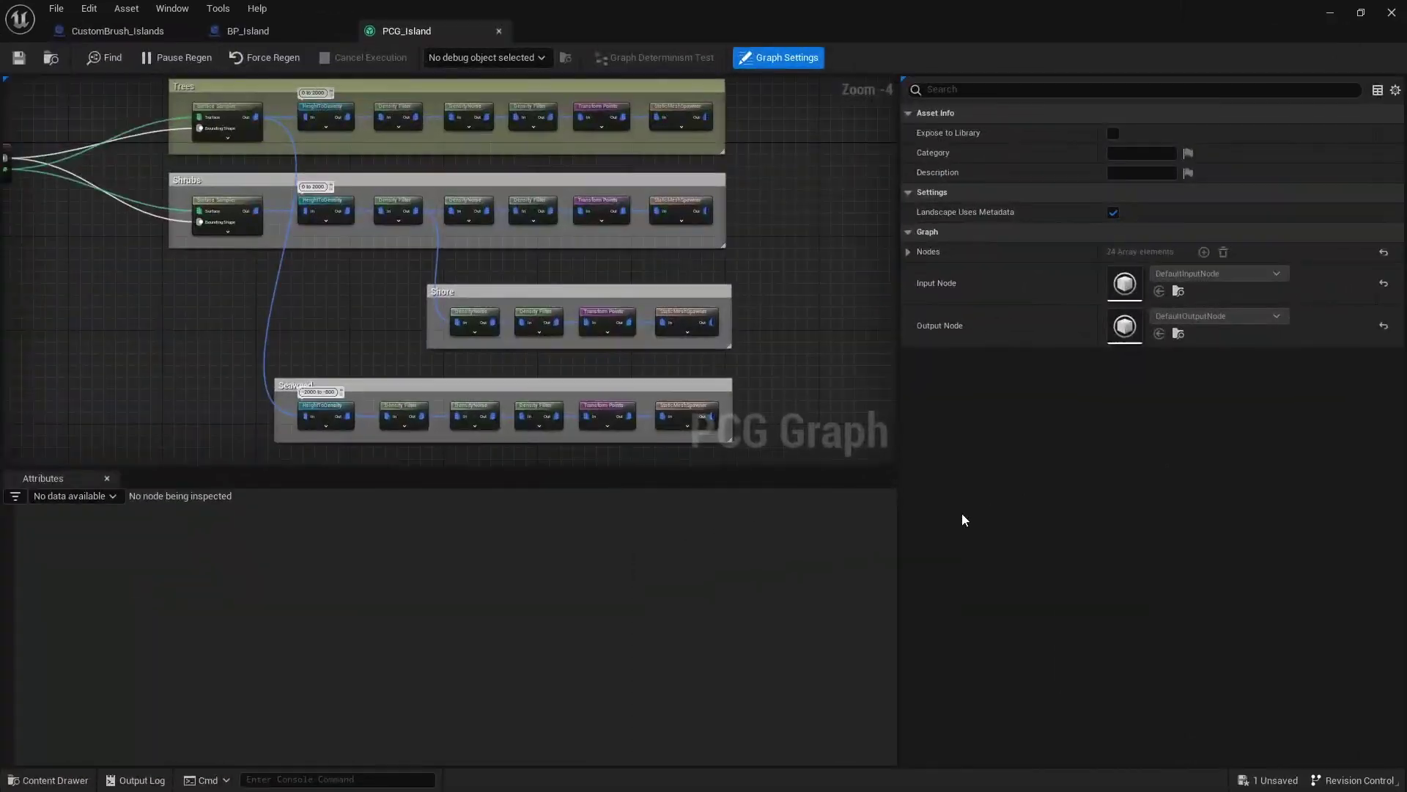
right_drag(142, 171, 248, 159)
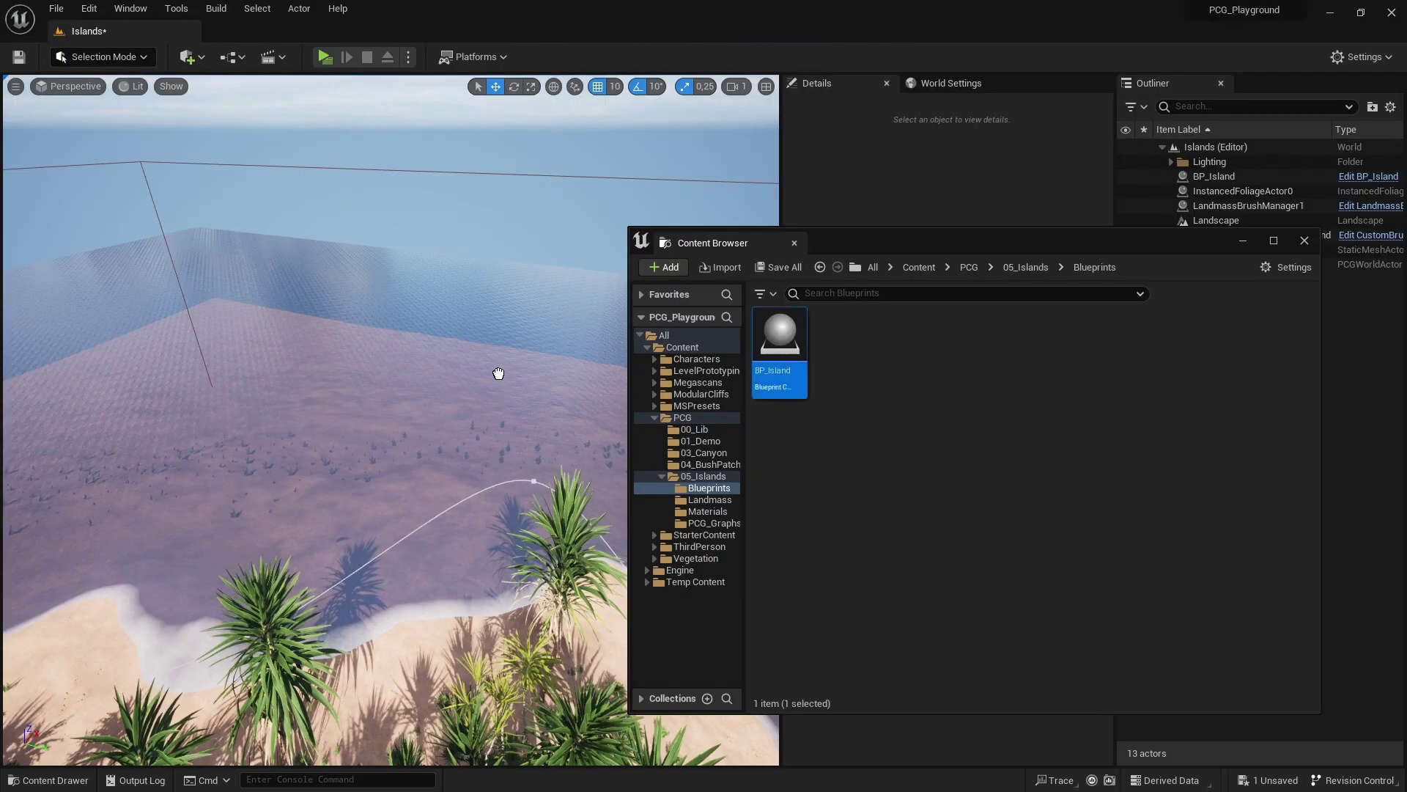
Step: Place a second BP_Island in the water beside the first island and reduce its Radius to about 4971.8
click(308, 375)
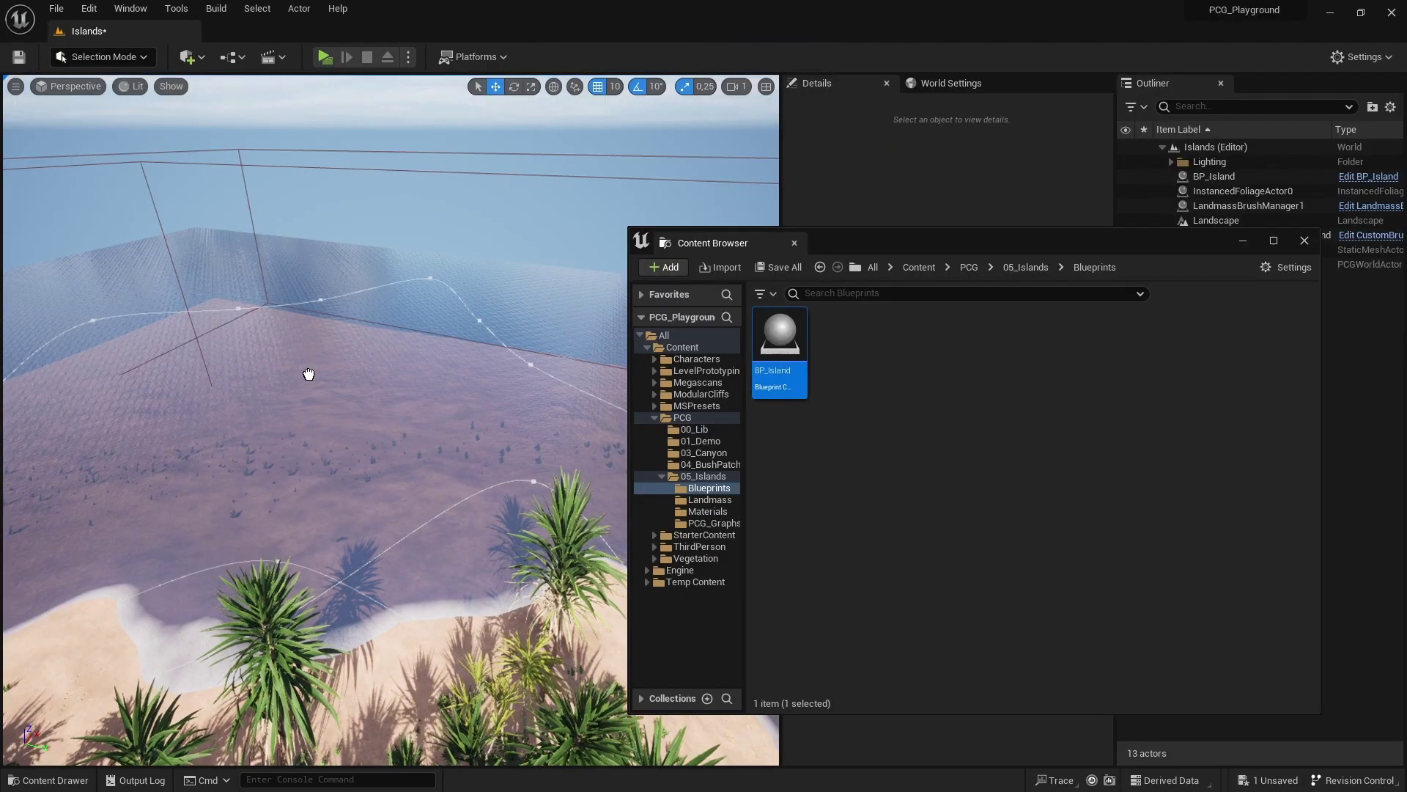
click(1244, 241)
key(s)
mouse_move(425, 488)
right_down()
mouse_move(410, 506)
mouse_move(428, 502)
right_up()
drag(980, 398, 912, 398)
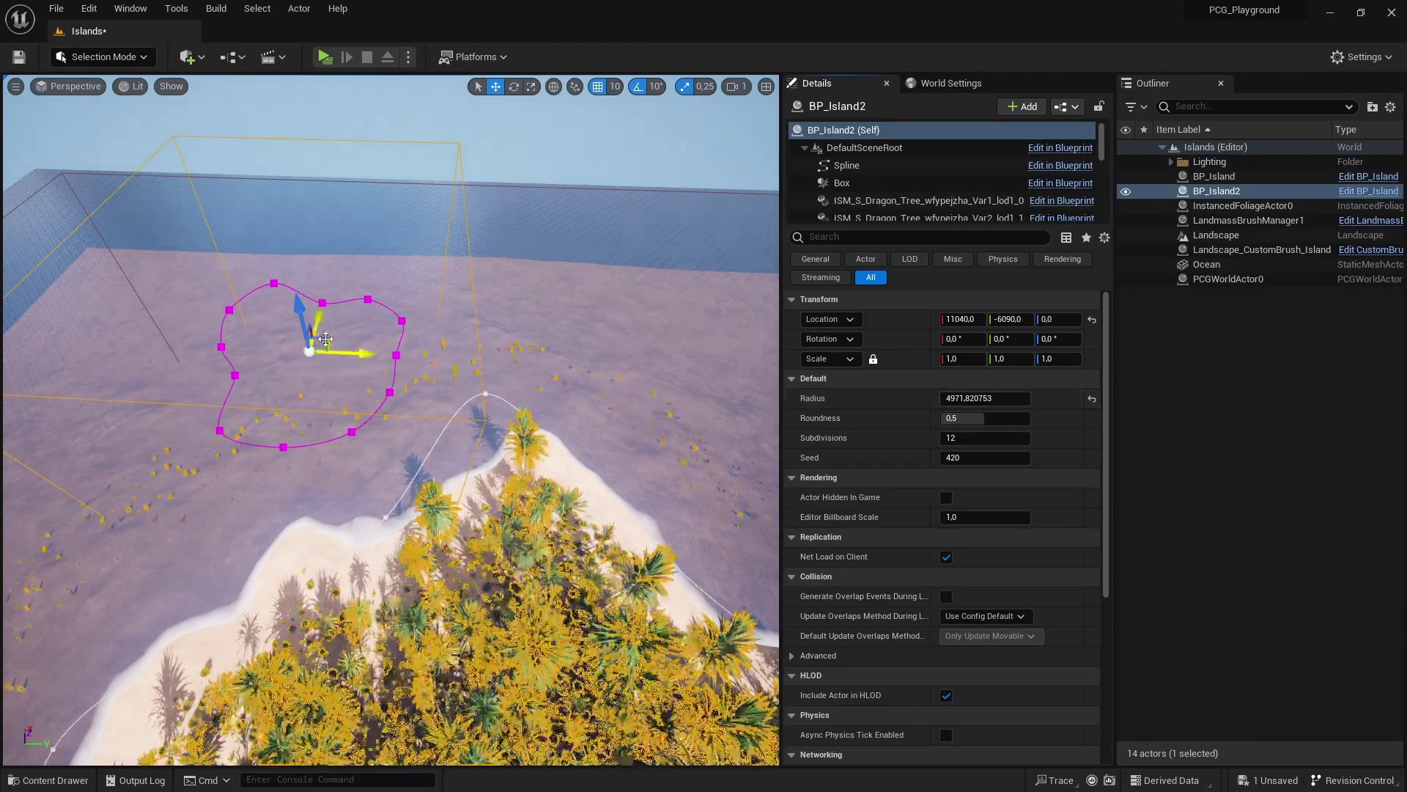
Step: Move the second island farther from the first, to about X 12350, Y -10890
drag(314, 345, 209, 311)
right_drag(352, 411, 317, 428)
key(s)
right_drag(221, 302, 224, 300)
Step: Set the Z location of the Landscape_CustomBrush_Islands actor to 0
click(1261, 249)
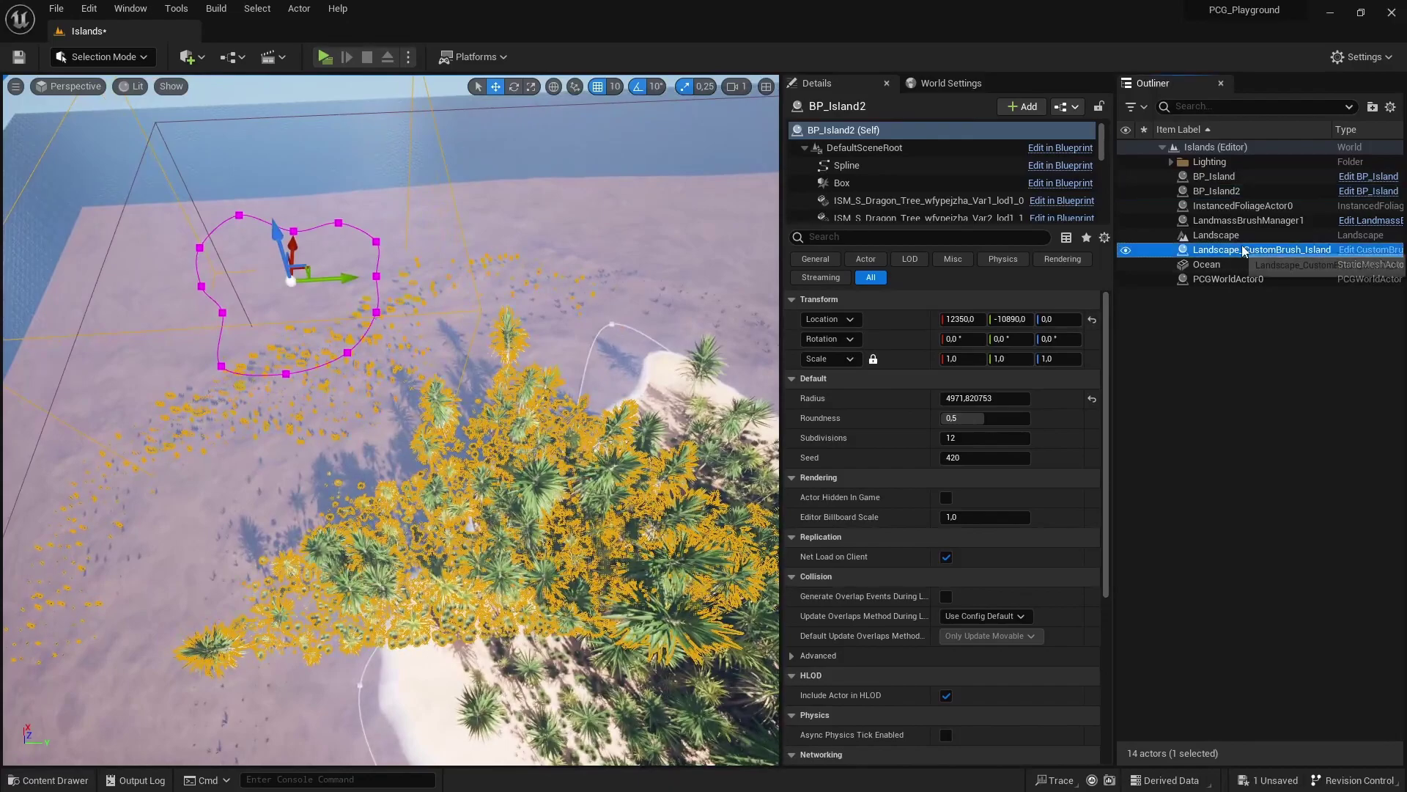
click(1070, 302)
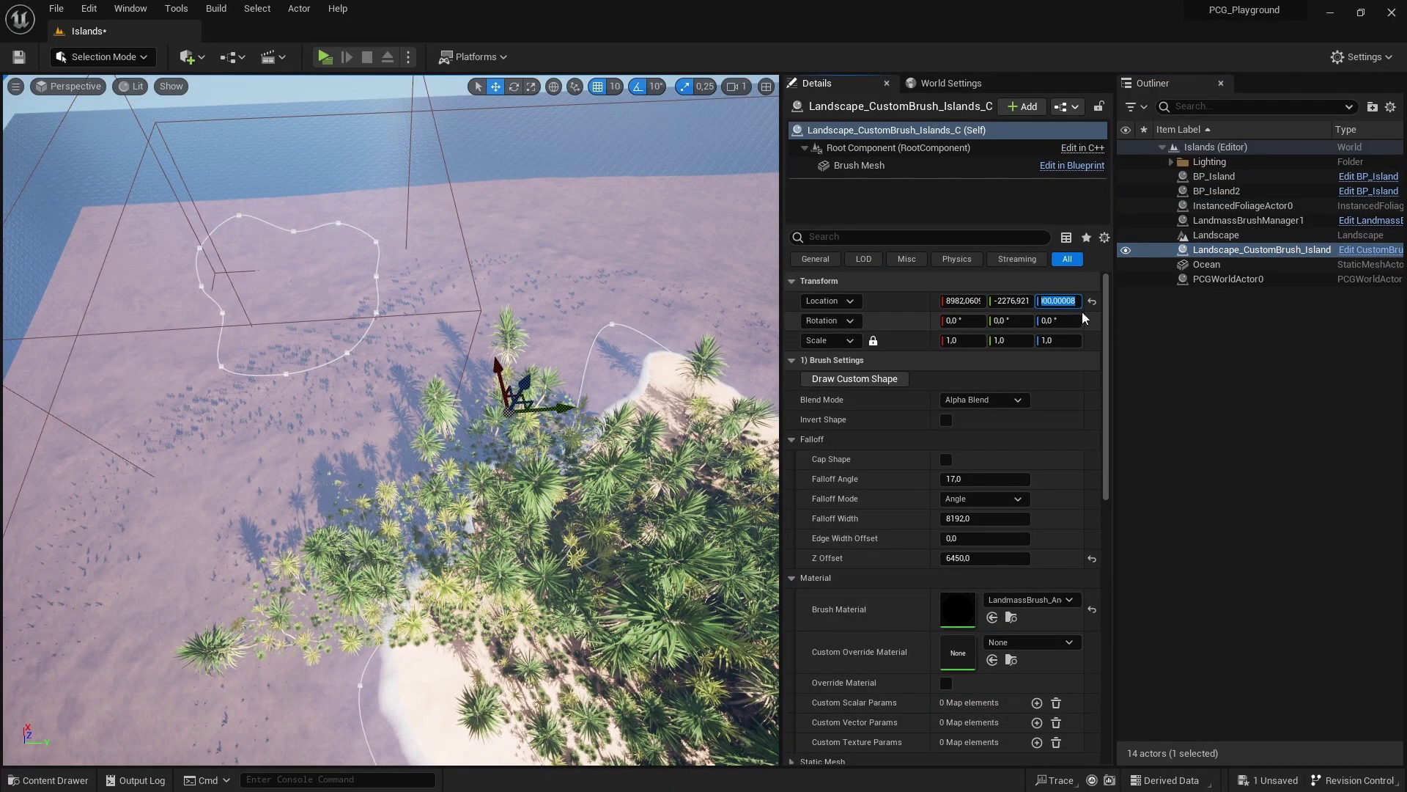
text(0)
key(Return)
right_drag(623, 342, 722, 275)
key(w)
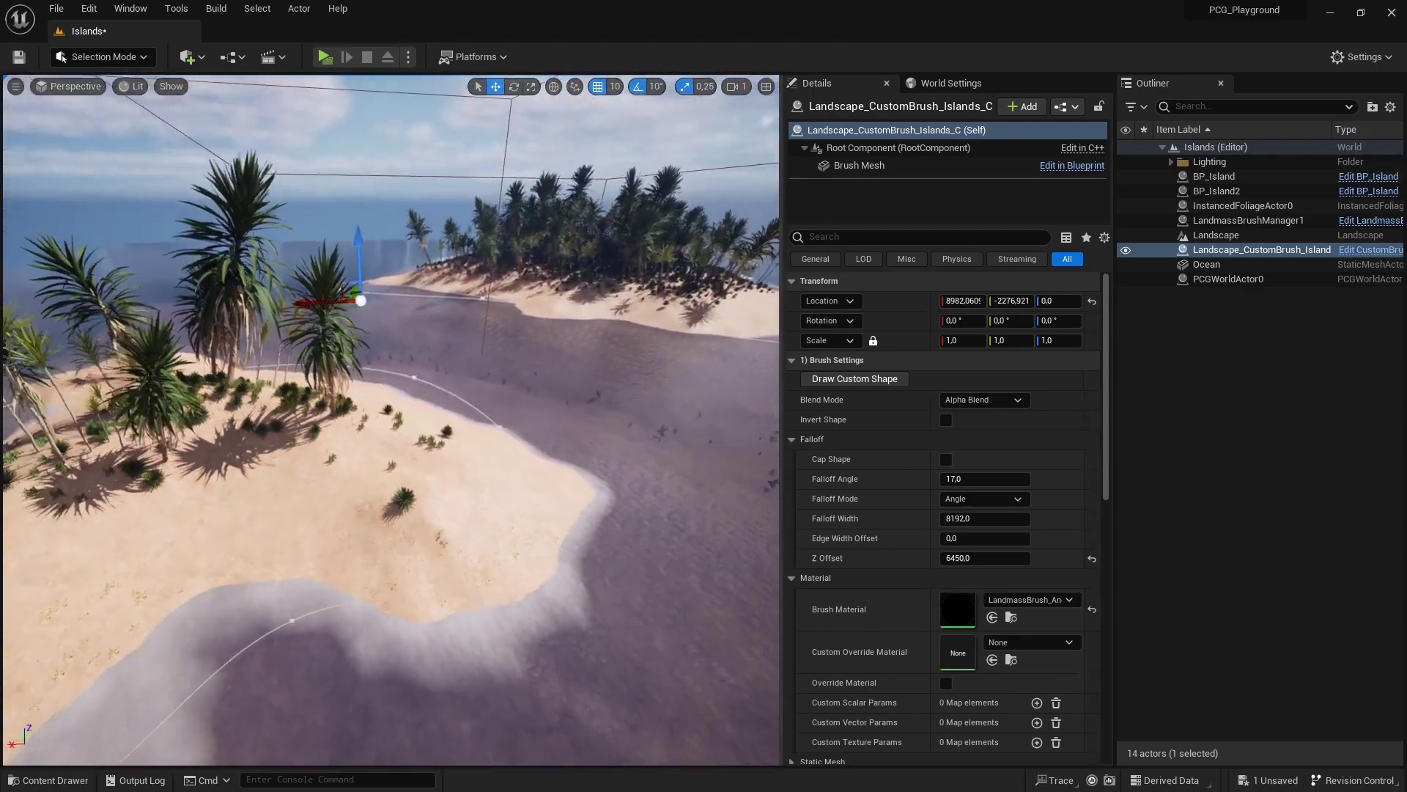
right_drag(473, 366, 473, 373)
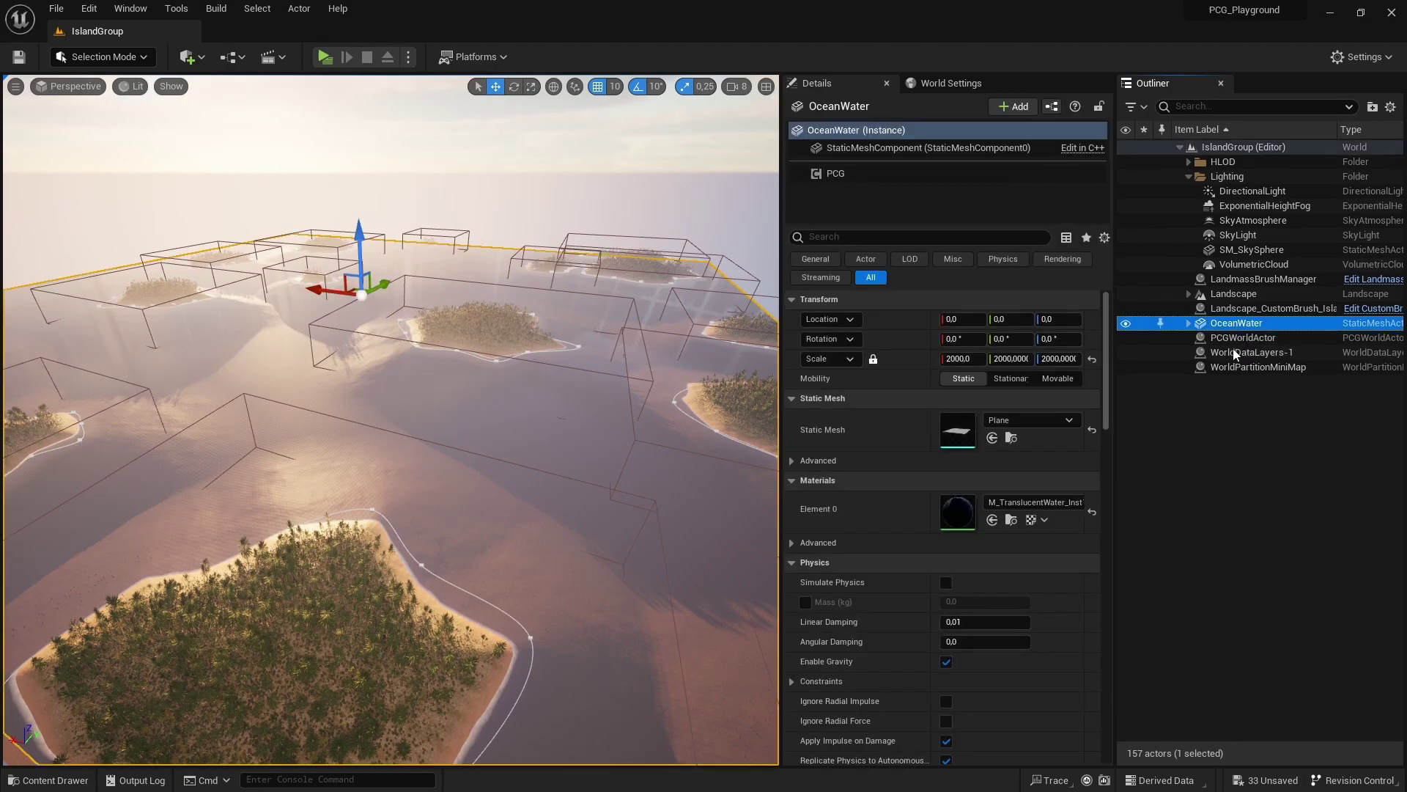
Step: Open the PCG_IslandGroup graph from OceanWater's PCG component and expand the Spawn Actor node's first actor override
click(851, 176)
double_click(958, 512)
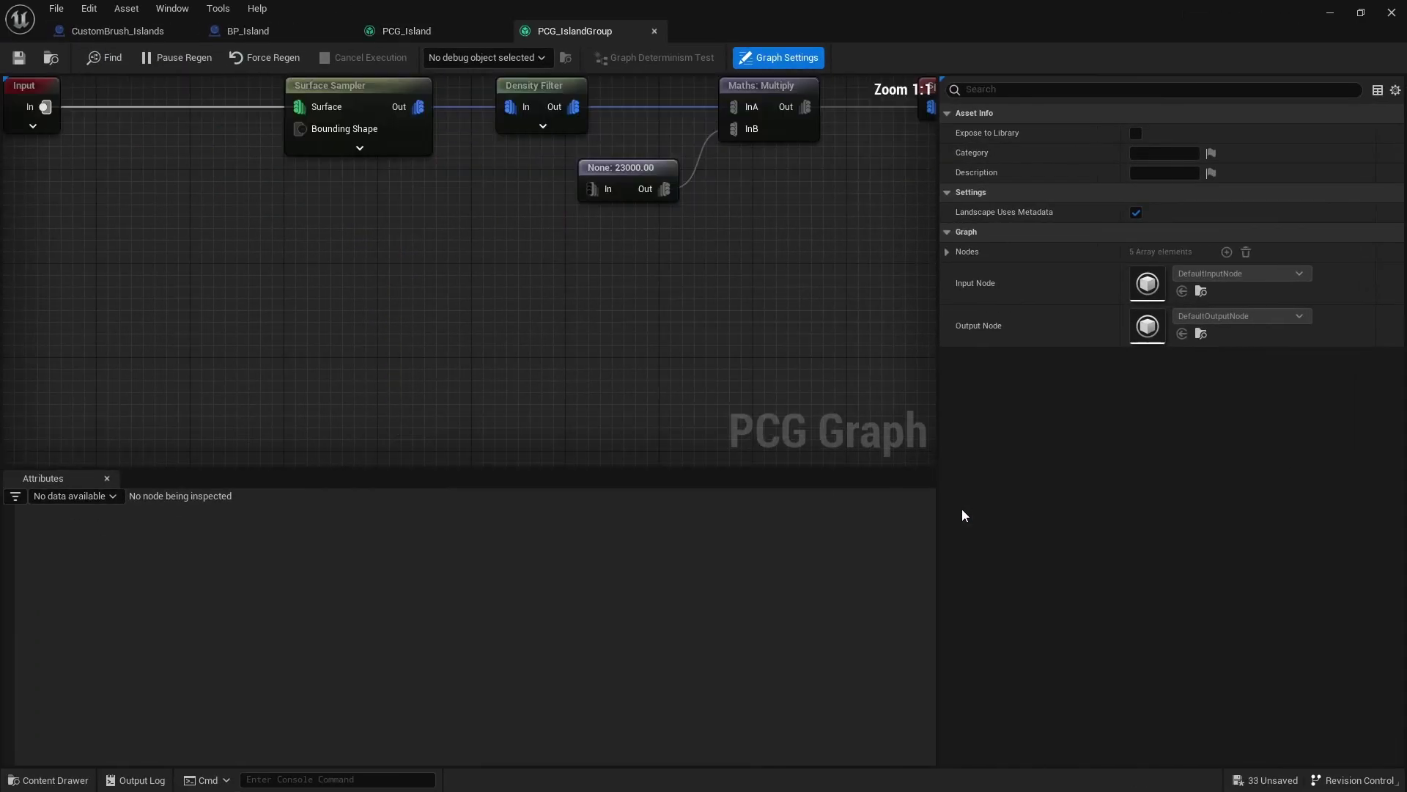
click(810, 192)
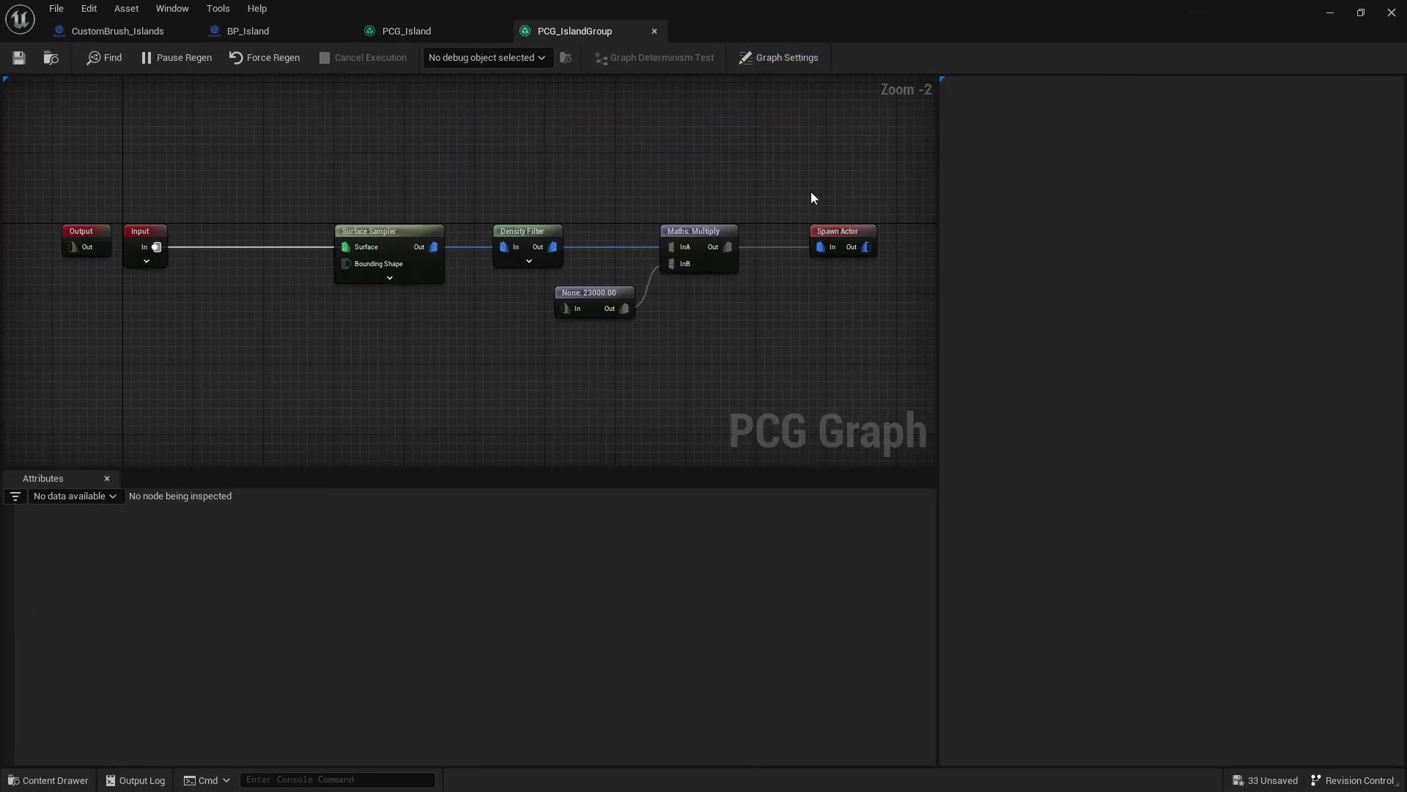
click(858, 235)
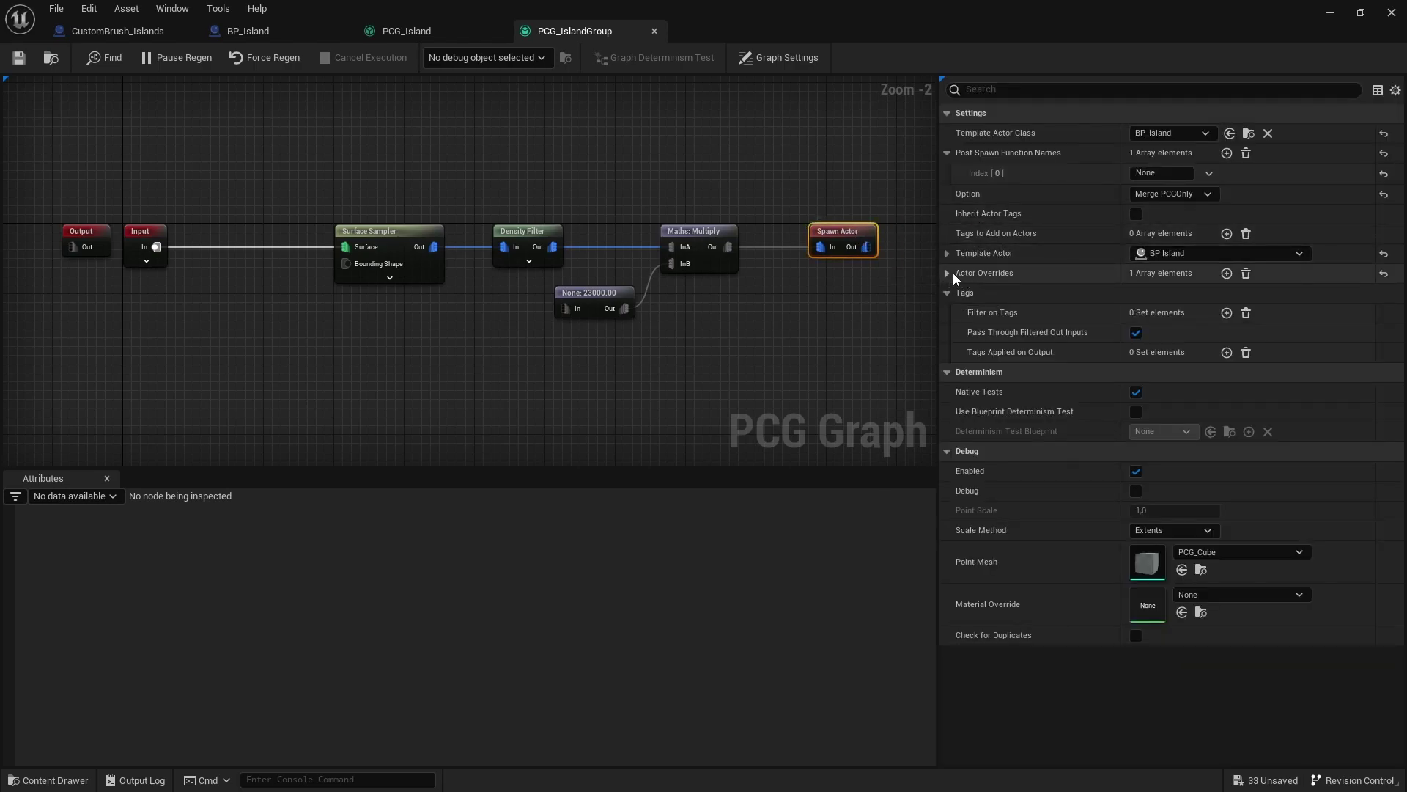
click(947, 272)
click(960, 293)
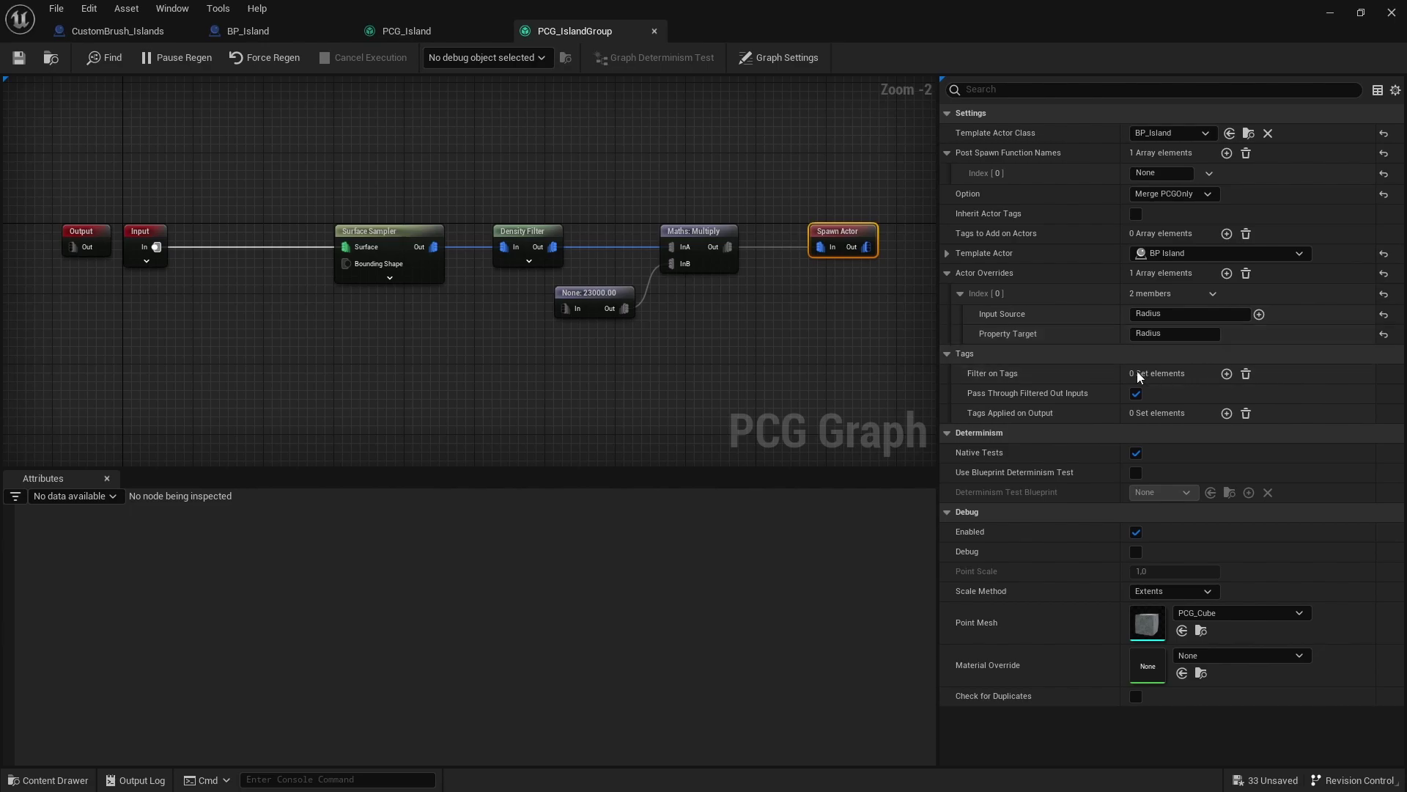
Step: Debug the graph on OceanWater's PCG component and inspect the Multiply node's point data through to the Density and Radius attributes
scroll(706, 297, up, 1)
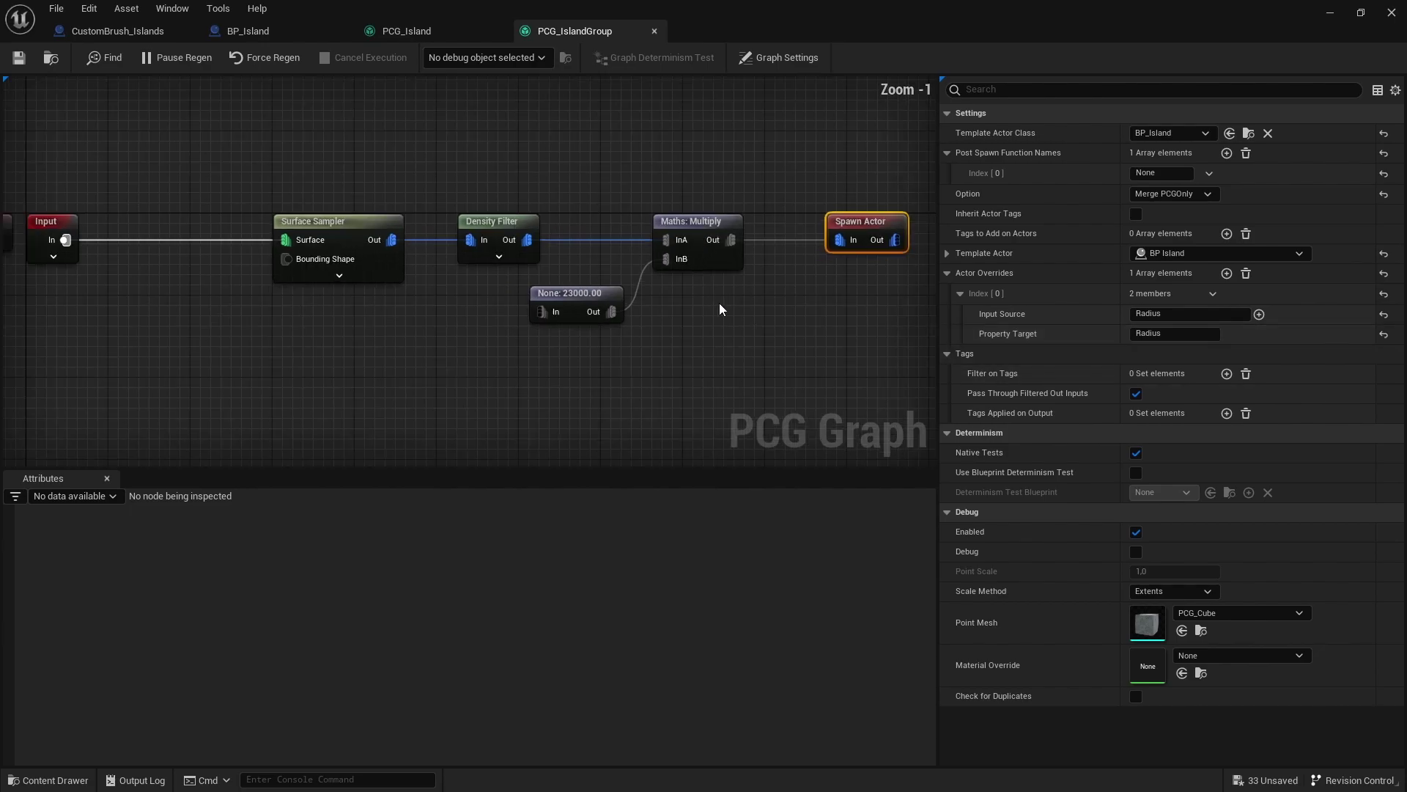
click(495, 59)
click(493, 91)
click(707, 258)
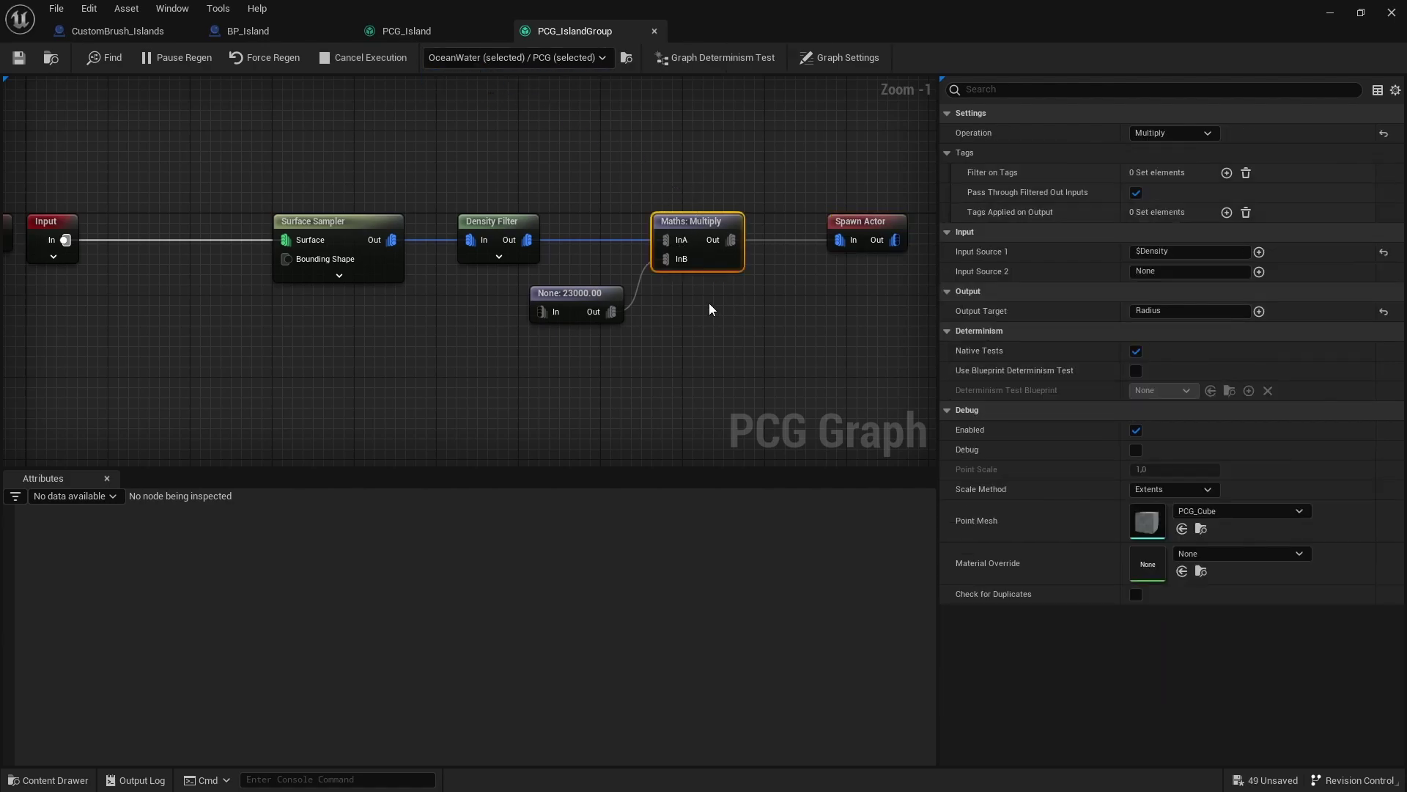
key(a)
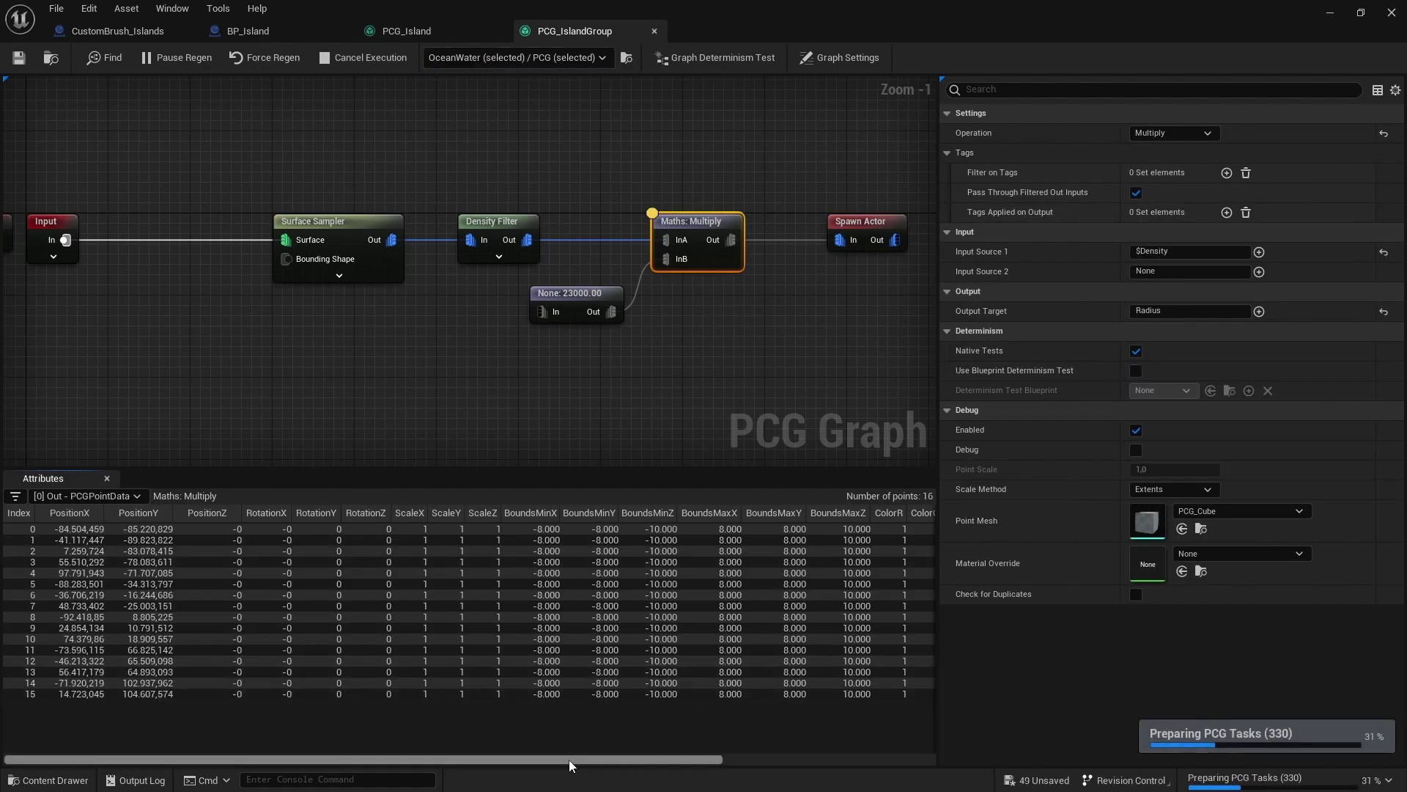
drag(572, 760, 819, 768)
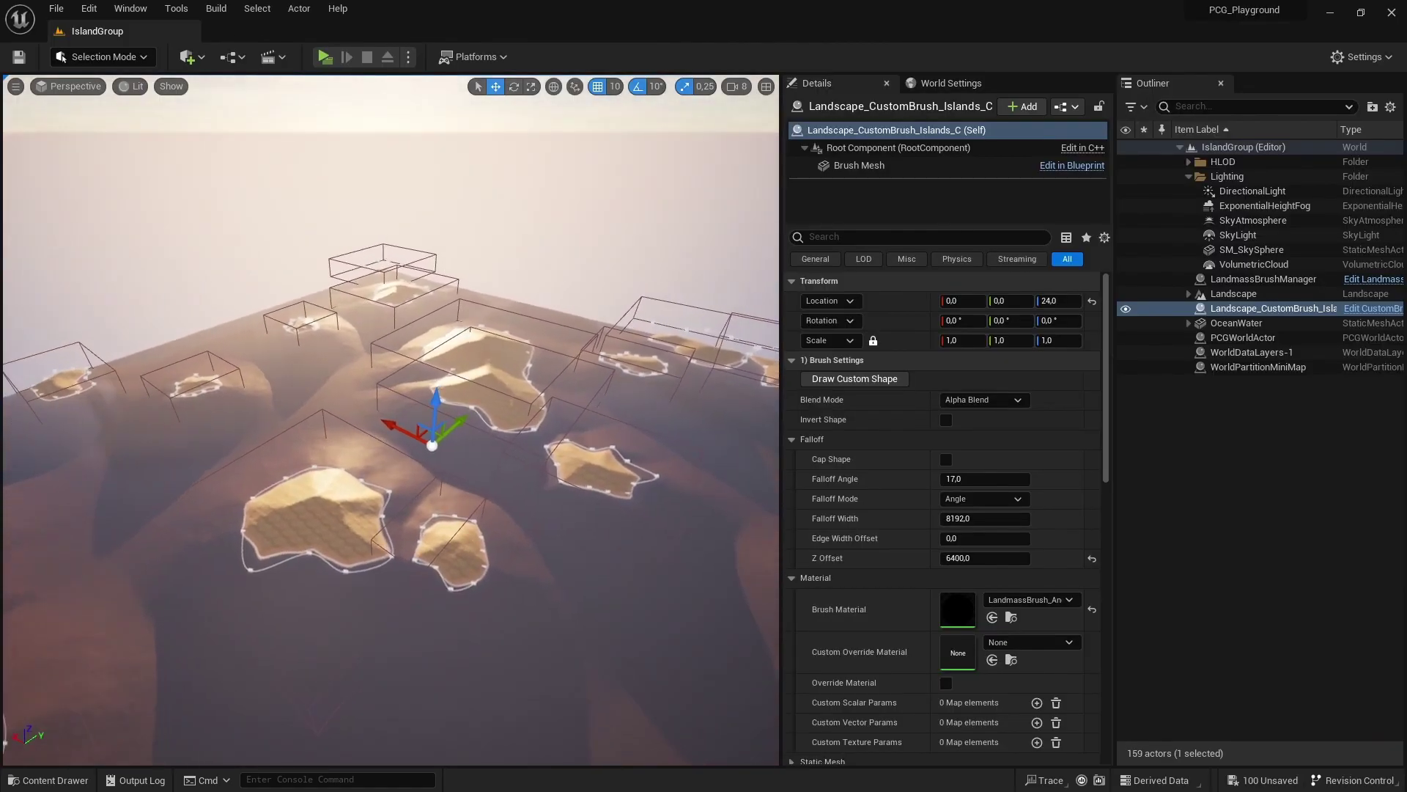
Step: Look over the generated islands in the IslandGroup level
key(w)
right_drag(391, 420, 505, 374)
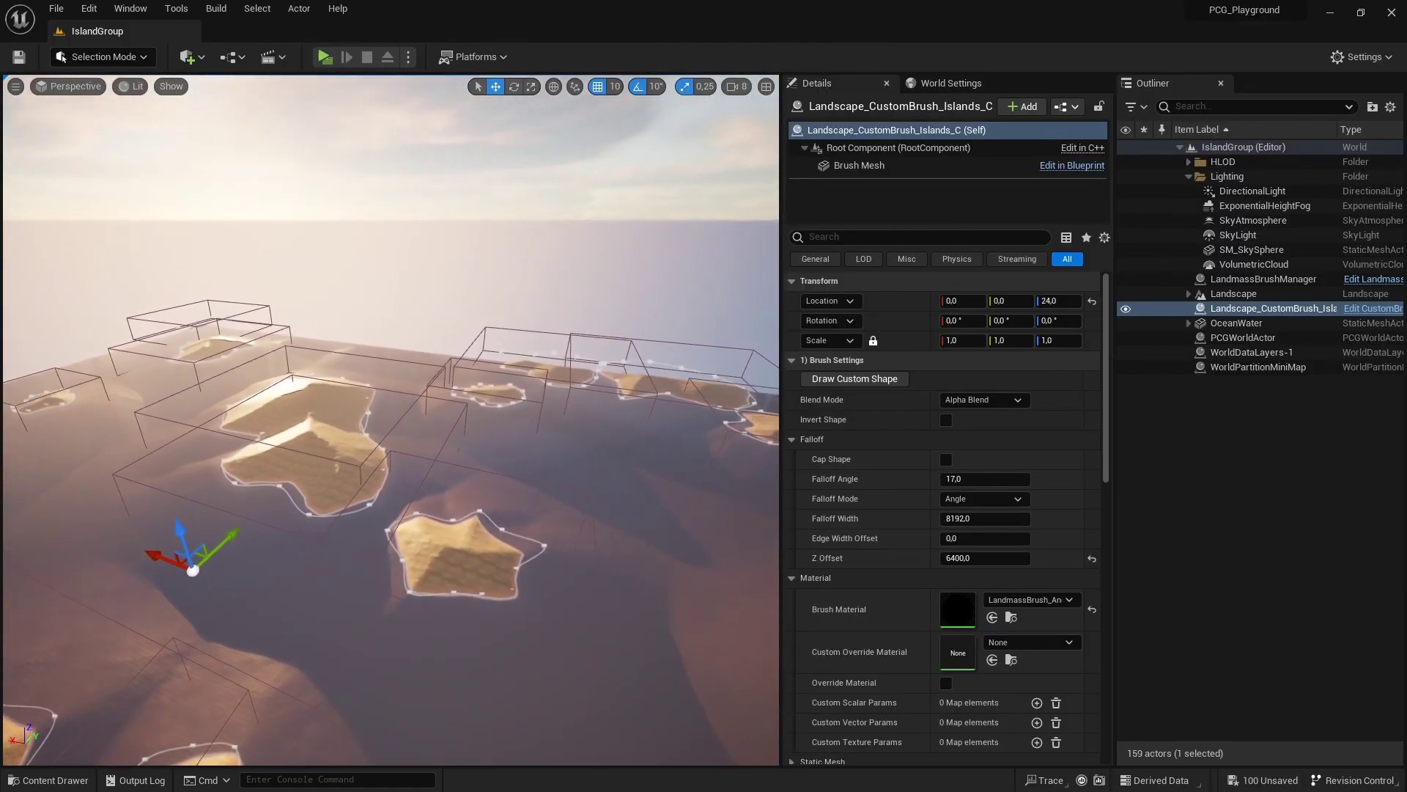